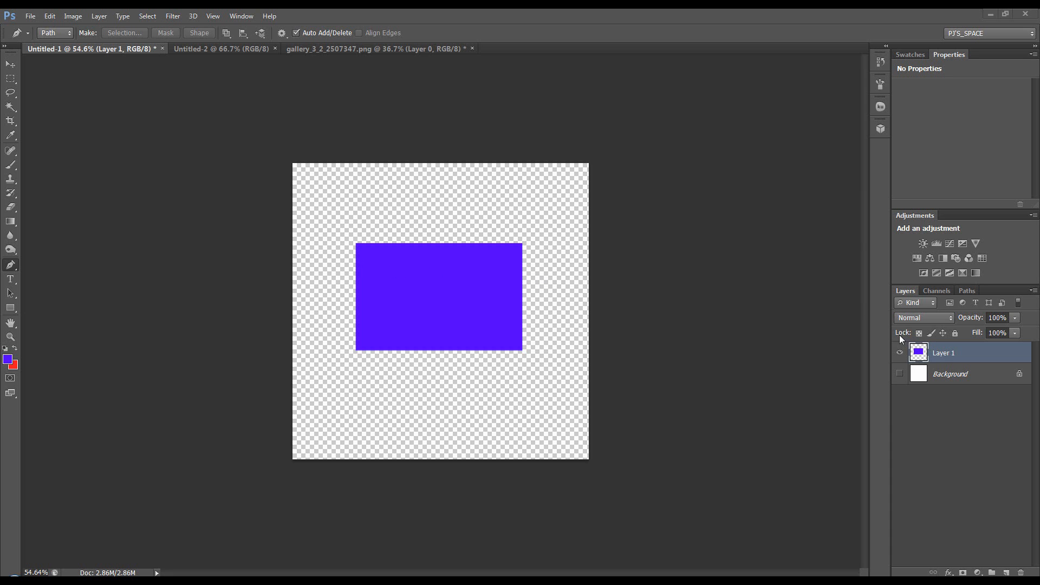
Set the layer thumbnails to the largest size and widen the panel column beside the canvas
left_click(1033, 292)
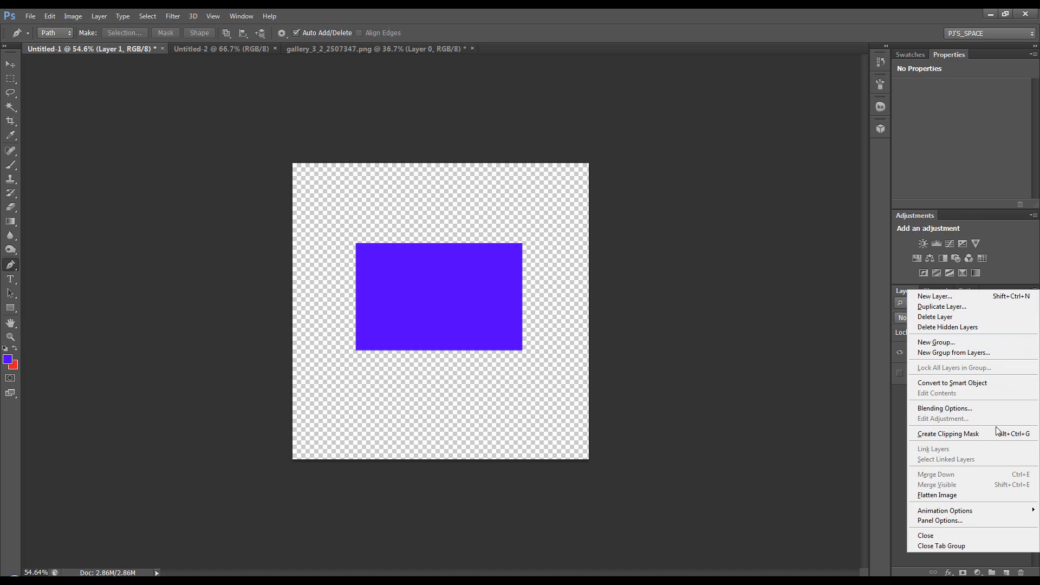
left_click(986, 523)
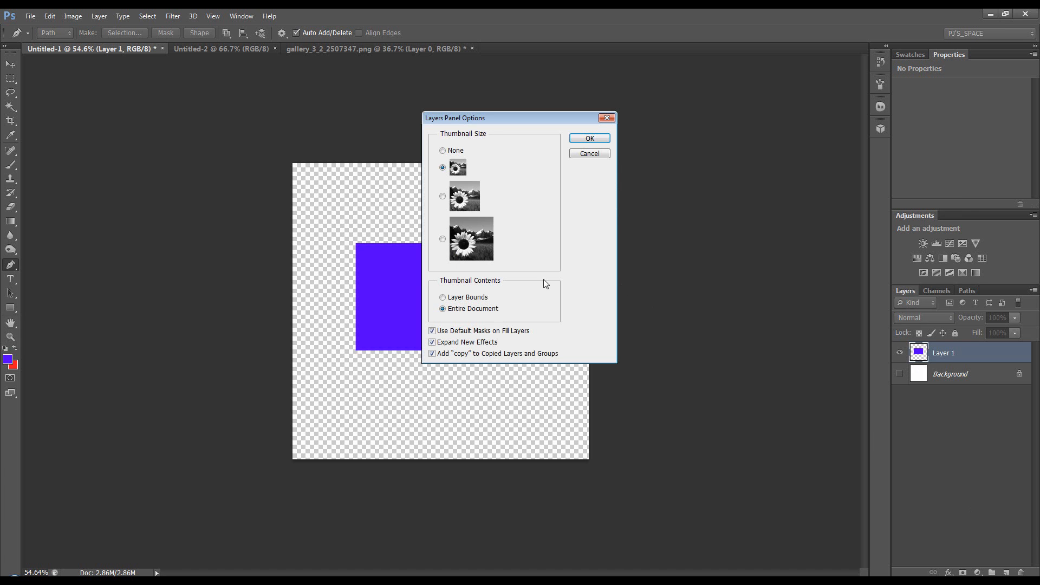
left_click(590, 139)
left_click_drag(891, 412, 807, 410)
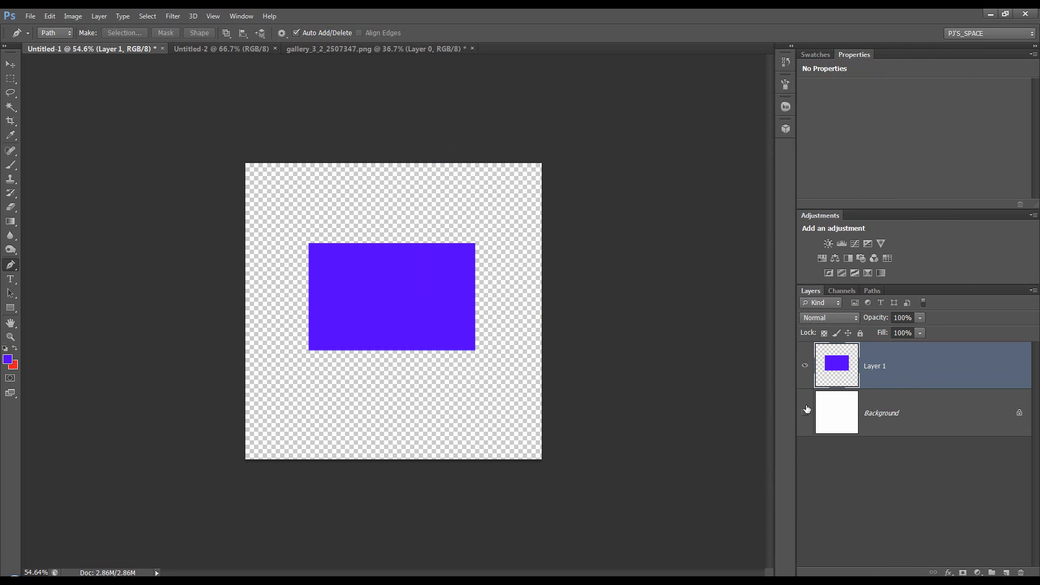
Load Layer 1's contents as a selection from its thumbnail, activate the Move tool, and deselect
left_click(839, 369, "ctrl")
left_click(10, 64)
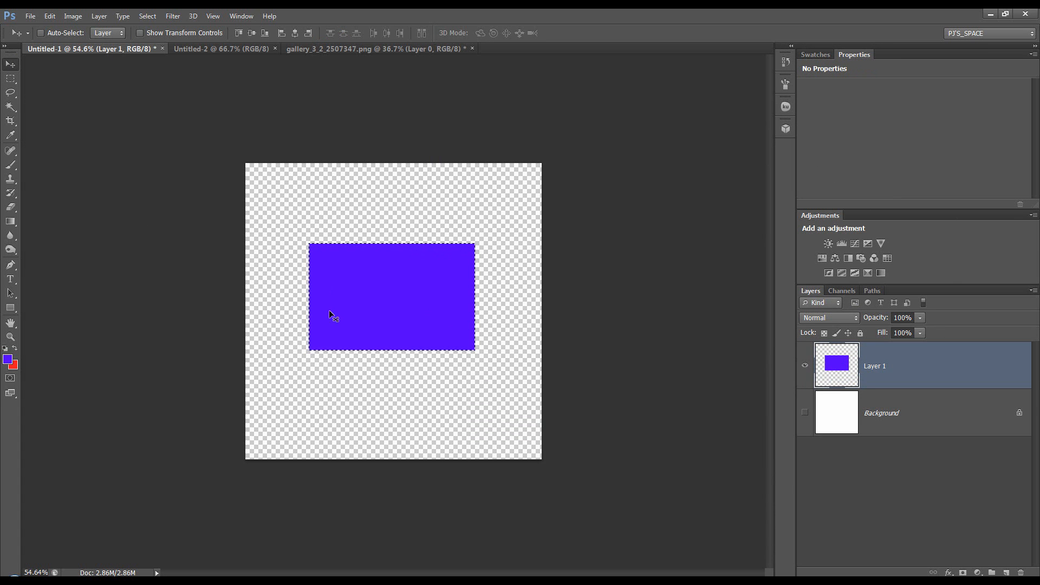
key("ctrl+d")
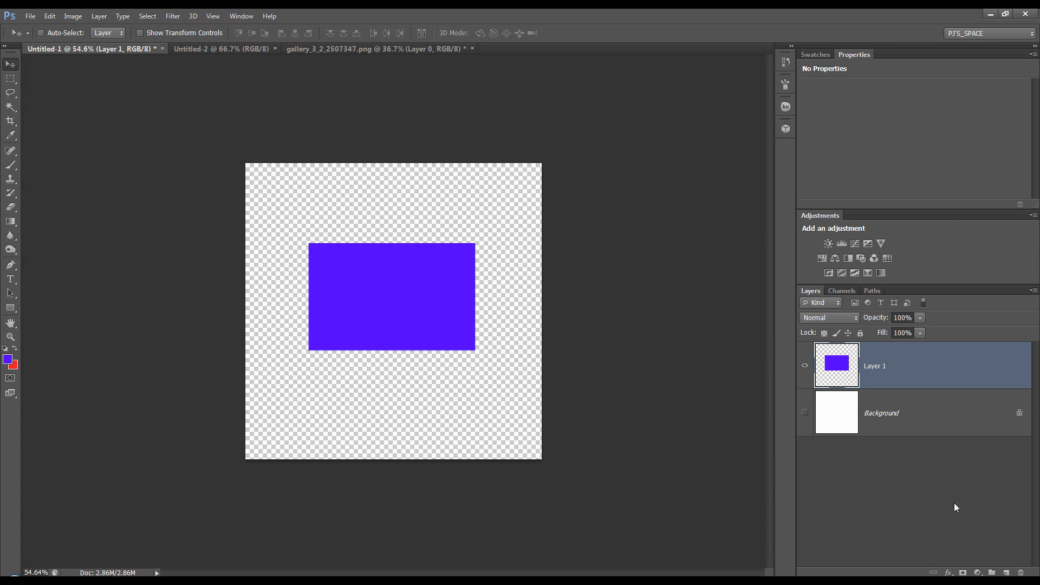
Select the blue rectangle with the Magic Wand at tolerance 10, and clear the selection
left_click(9, 108)
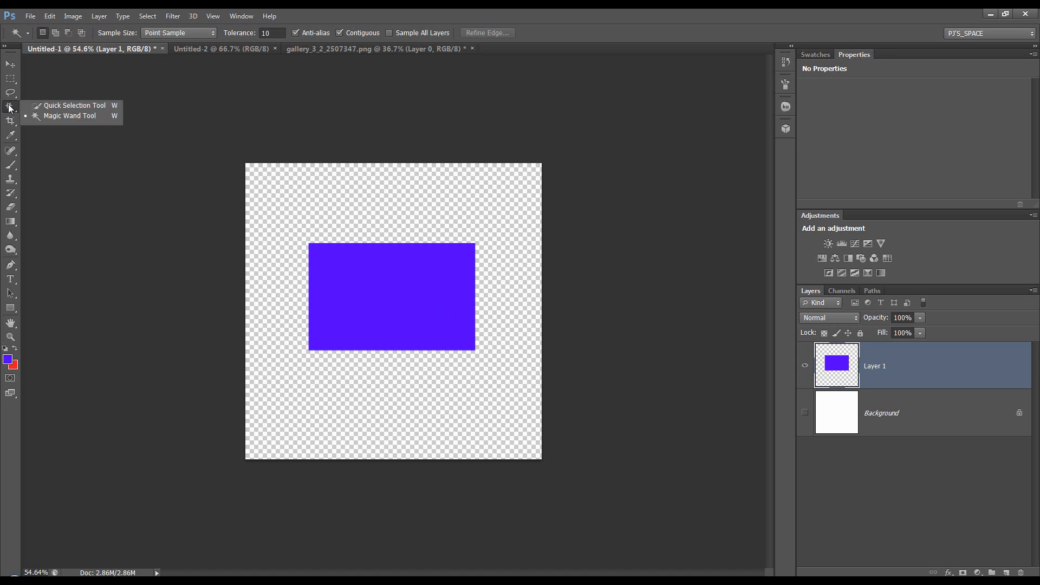
left_click(46, 117)
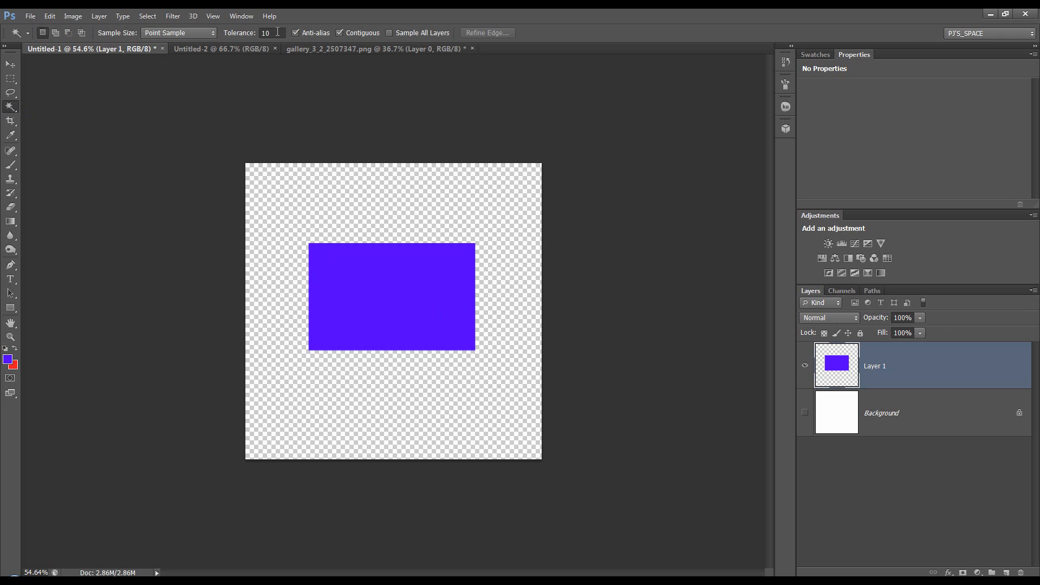
left_click(381, 279)
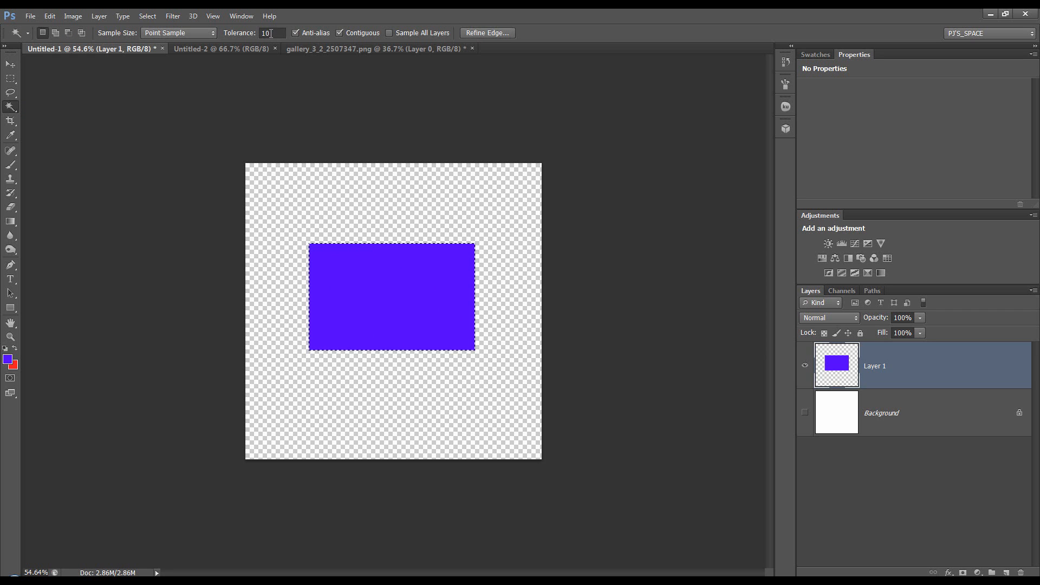
key("ctrl+d")
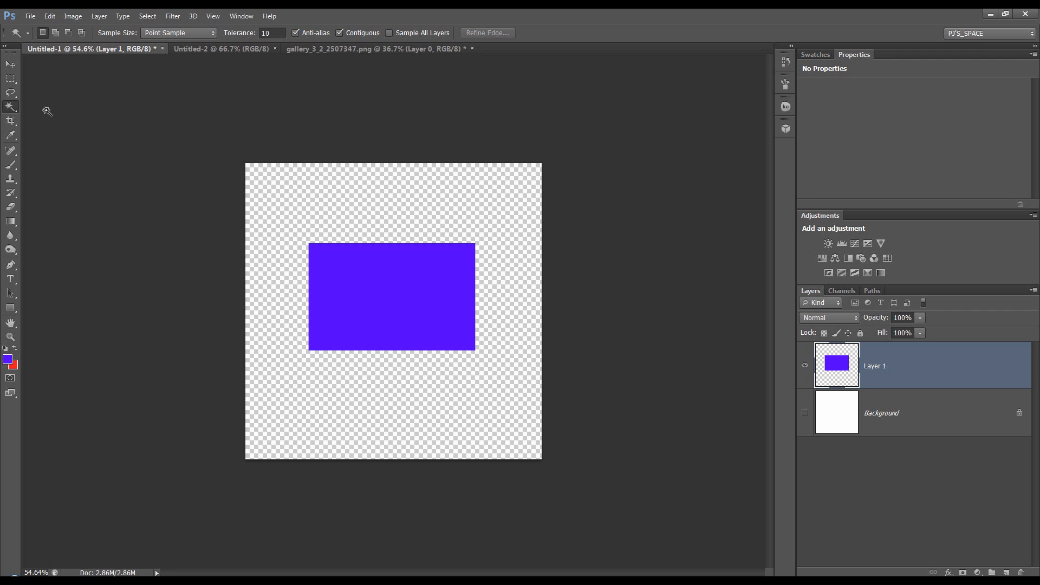
Select the blue rectangle with the Quick Selection tool and deselect it
left_click(13, 111)
left_click(36, 106)
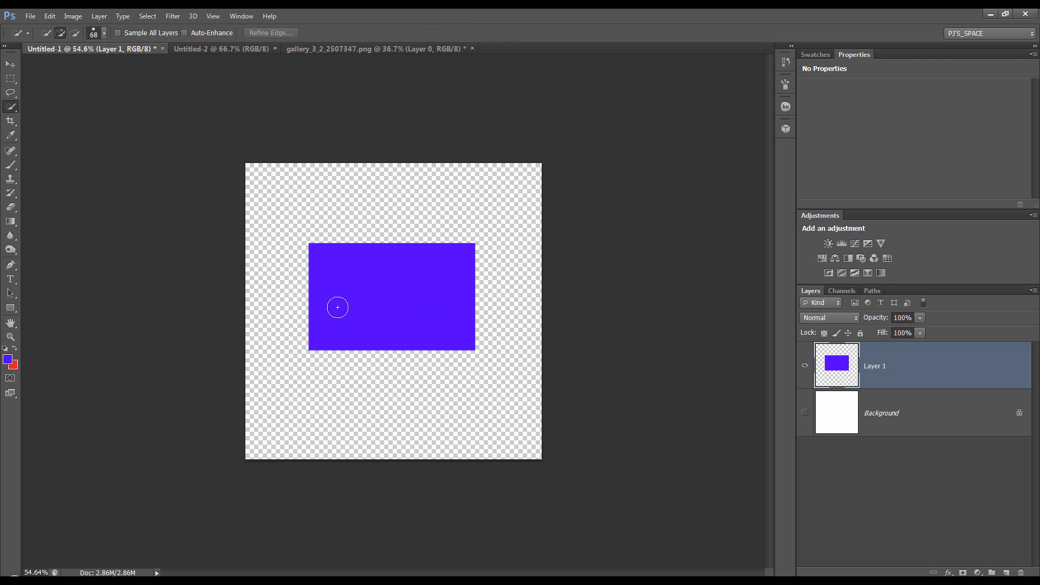
left_click(349, 267)
left_click_drag(349, 267, 337, 268)
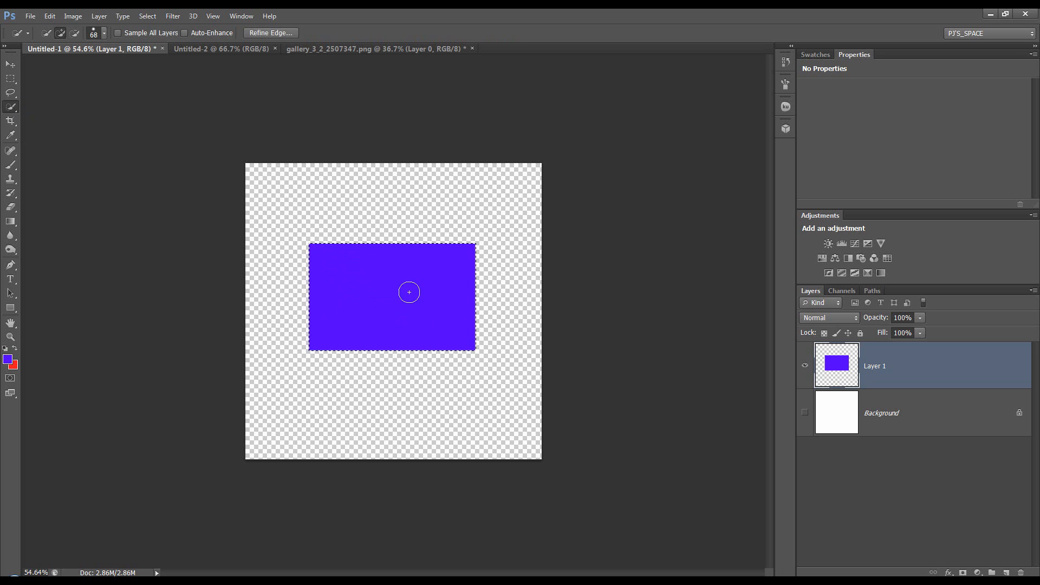
key("ctrl+d")
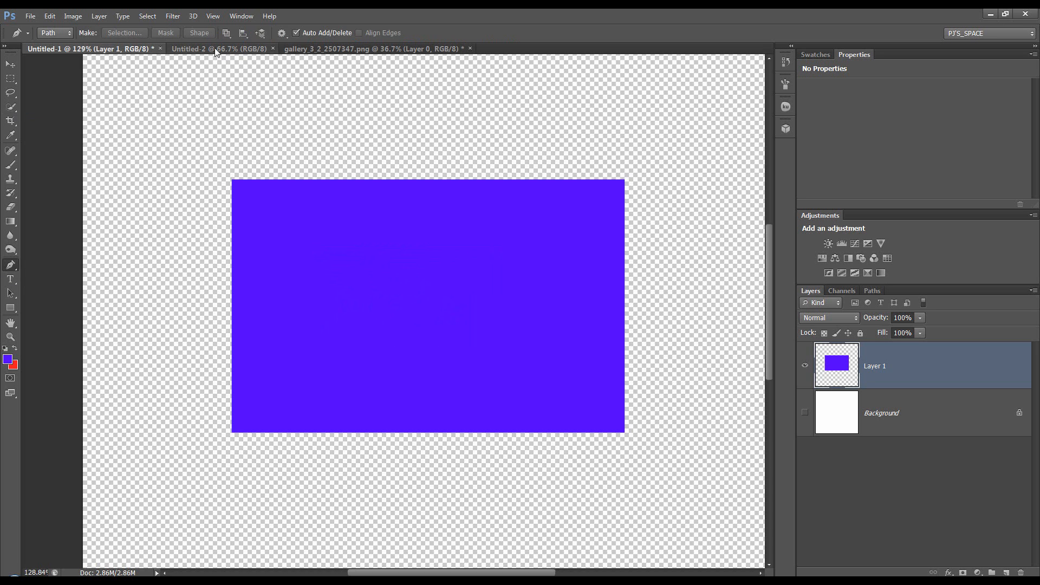
View the skull image, return to the Untitled-2 document, and activate the Rectangular Marquee tool
left_click(215, 50)
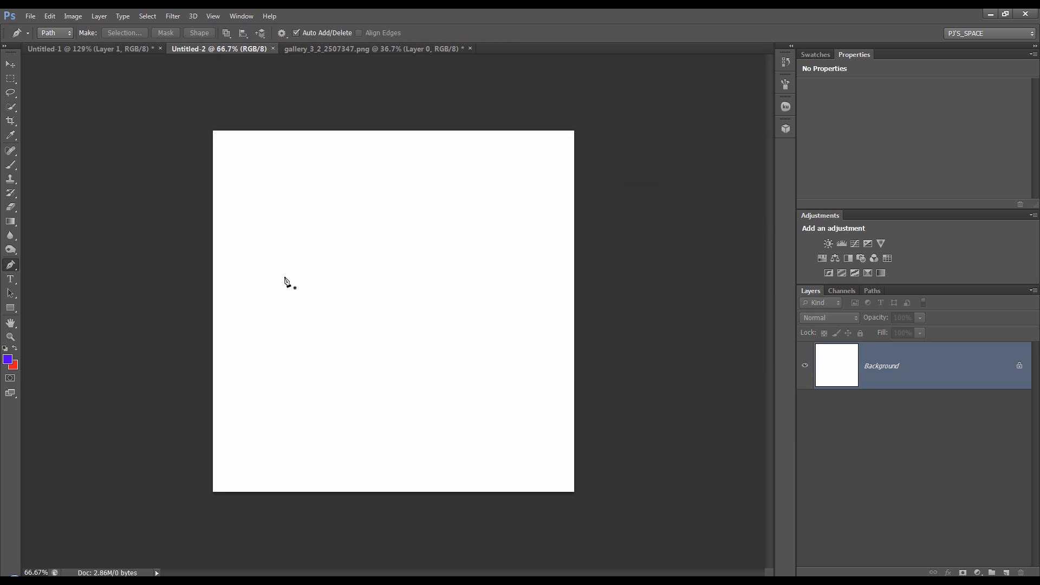
left_click(326, 51)
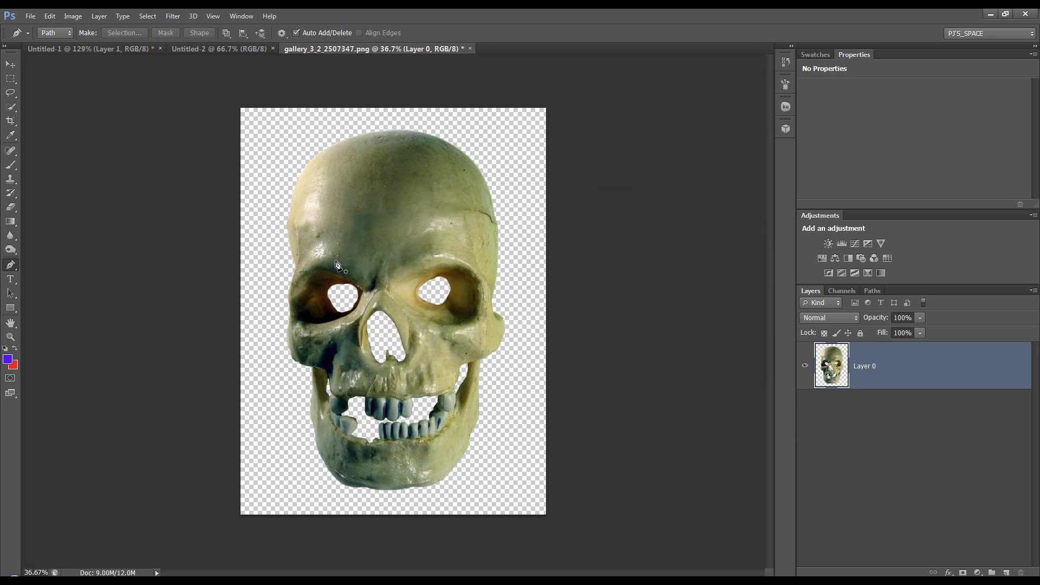
left_click(236, 48)
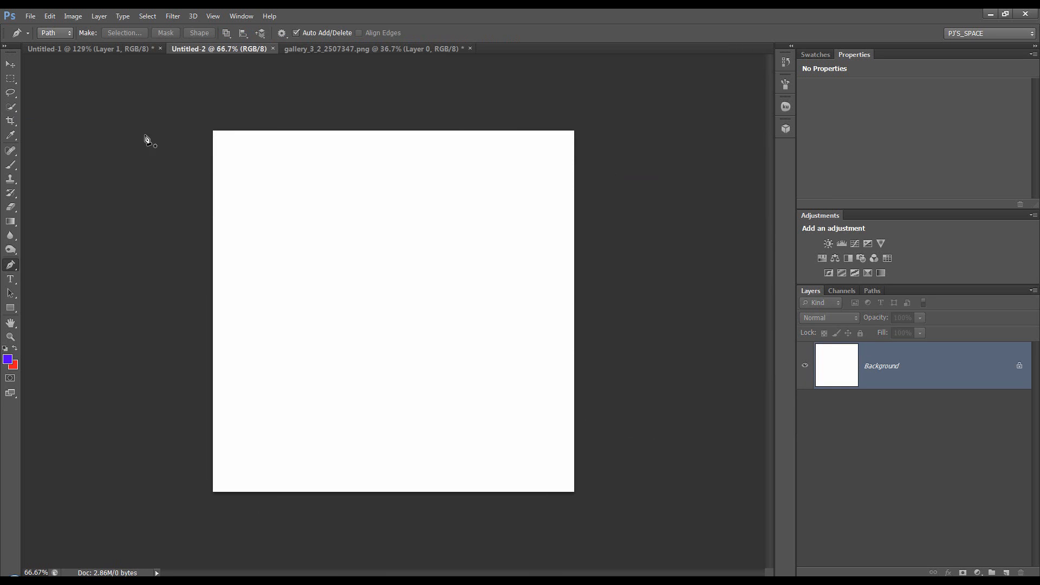
left_click(13, 79)
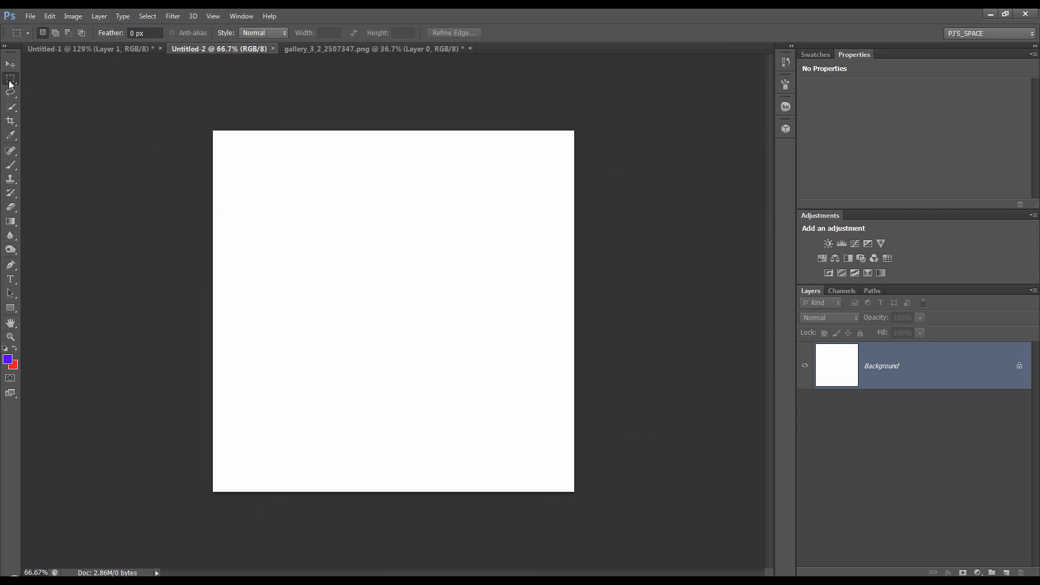
right_click(9, 81)
left_click(928, 583)
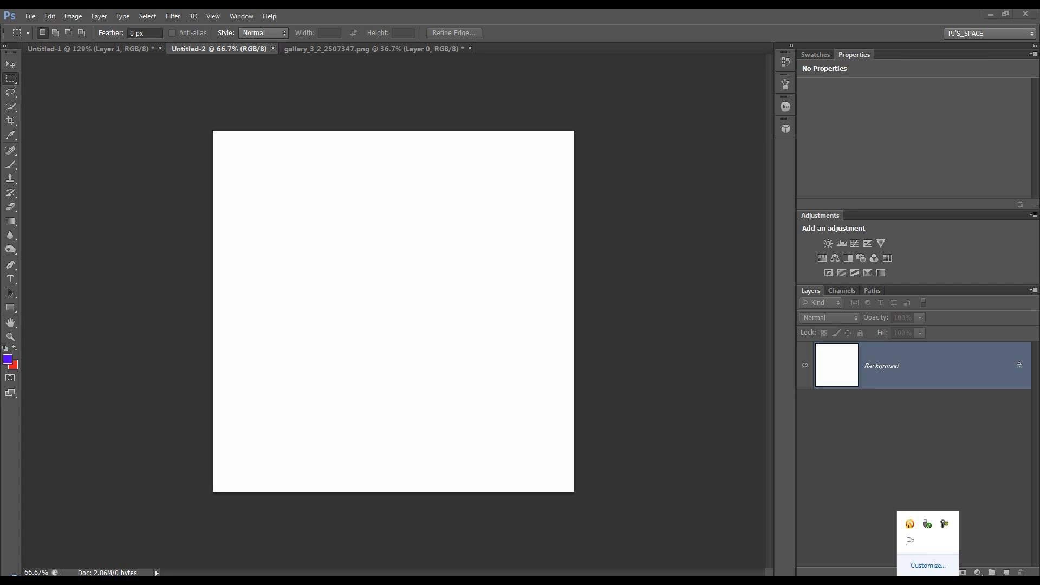
right_click(944, 525)
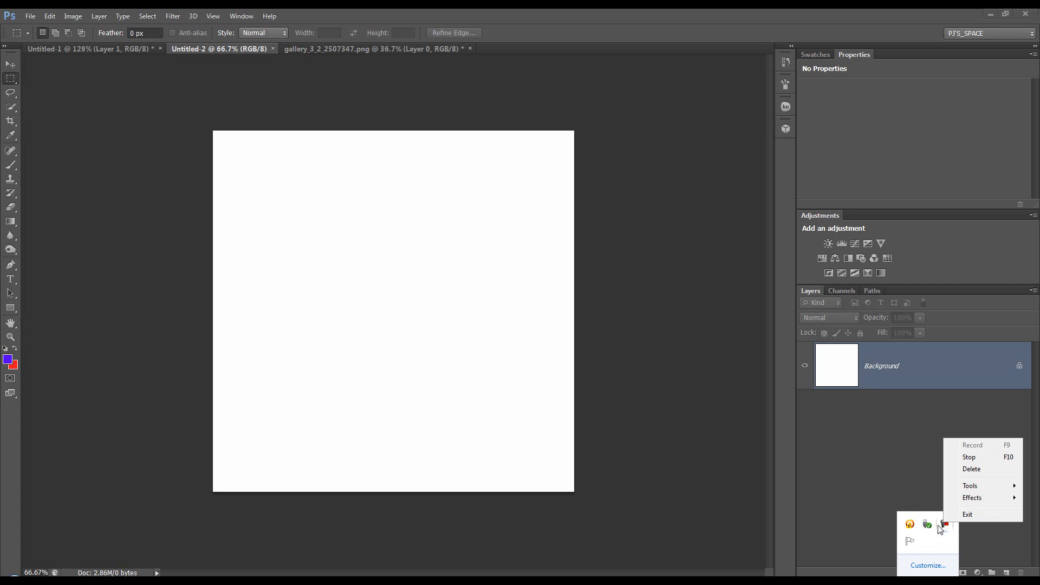
left_click(708, 524)
Create a new layer in Untitled-2 and build a selection from two overlapping rectangular marquees around the canvas centre
right_click(20, 78)
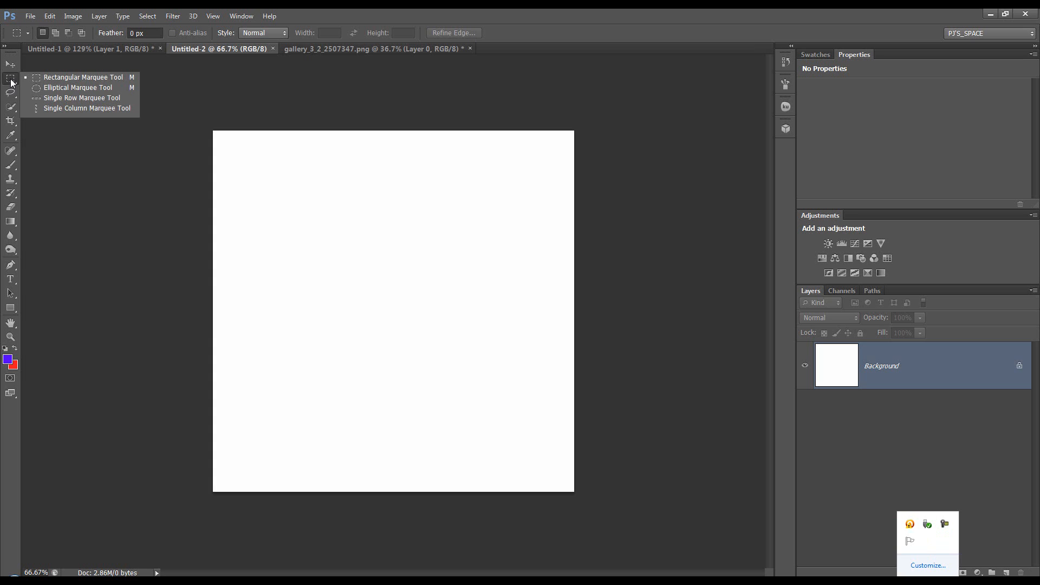
left_click(40, 77)
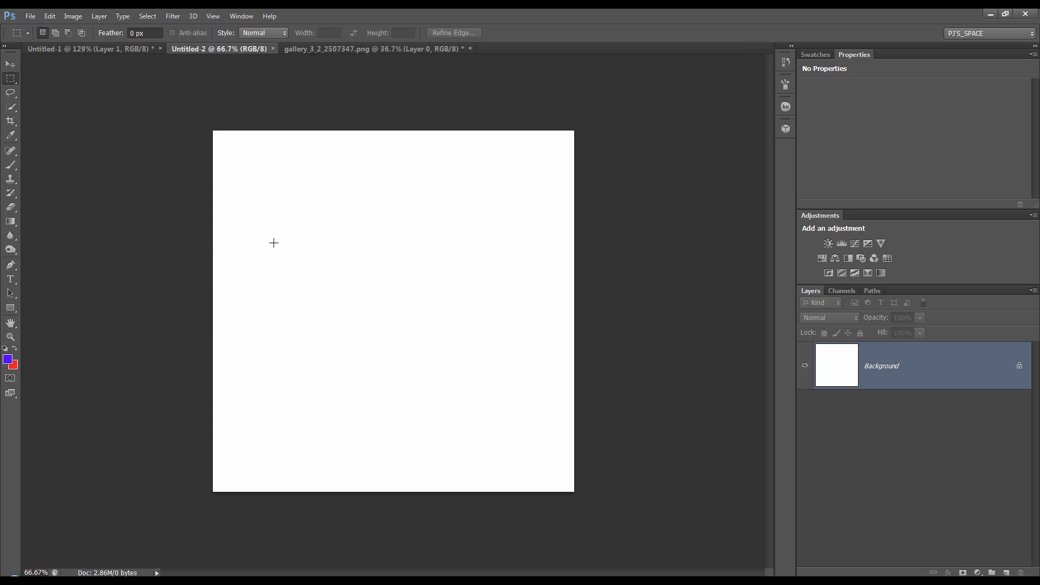
key("ctrl+shift+alt+n")
left_click_drag(255, 231, 470, 351)
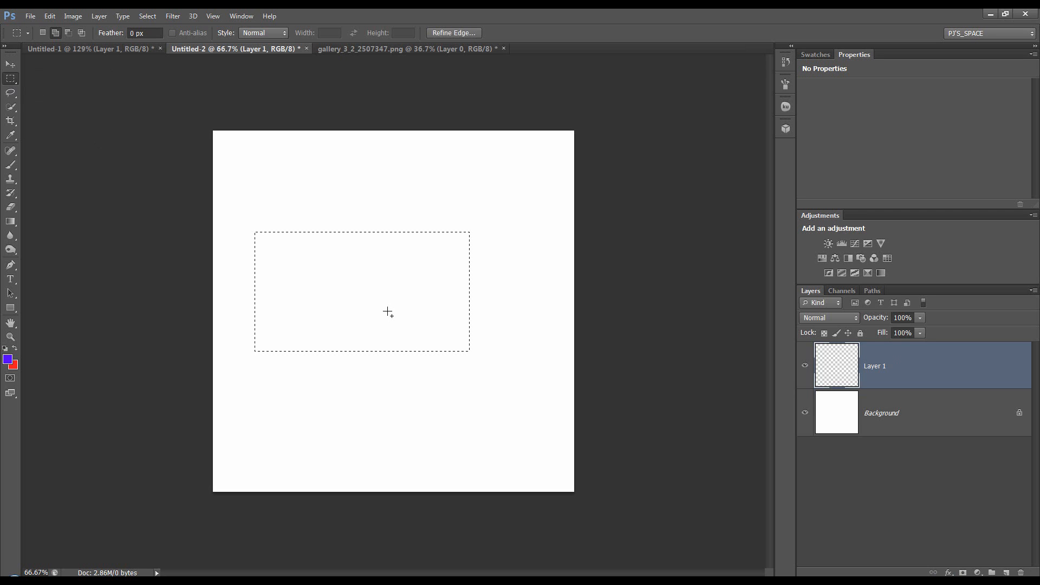
left_click_drag(385, 313, 519, 394)
Subtract a rectangle from the selection's lower-left part and intersect the remainder with another rectangular marquee
key("alt")
left_click_drag(232, 298, 434, 404)
left_click(81, 32)
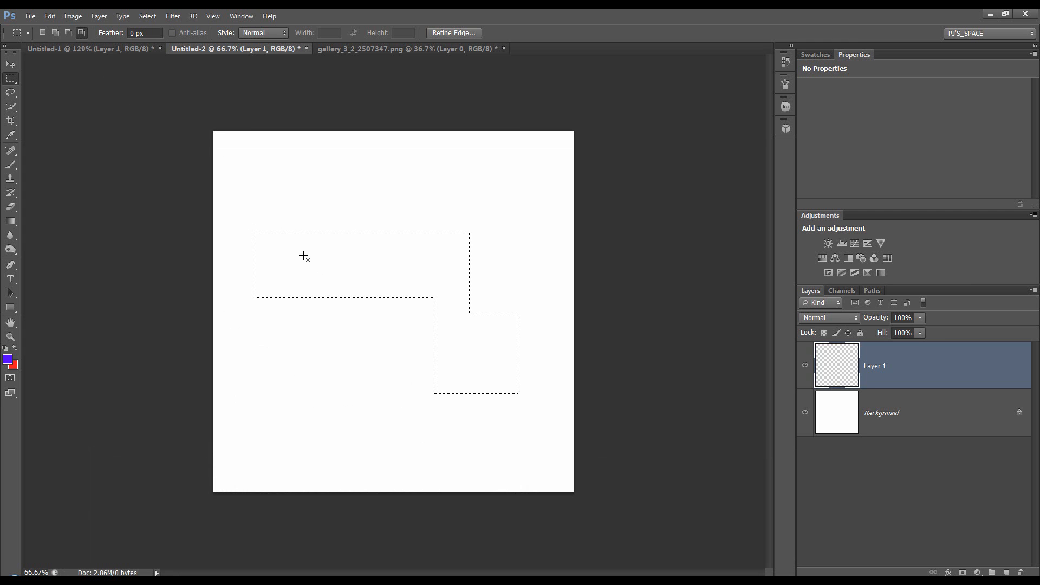
left_click_drag(306, 202, 477, 356)
Clear the marquee selection, make a freehand selection with the Lasso tool, and deselect it
left_click(12, 97)
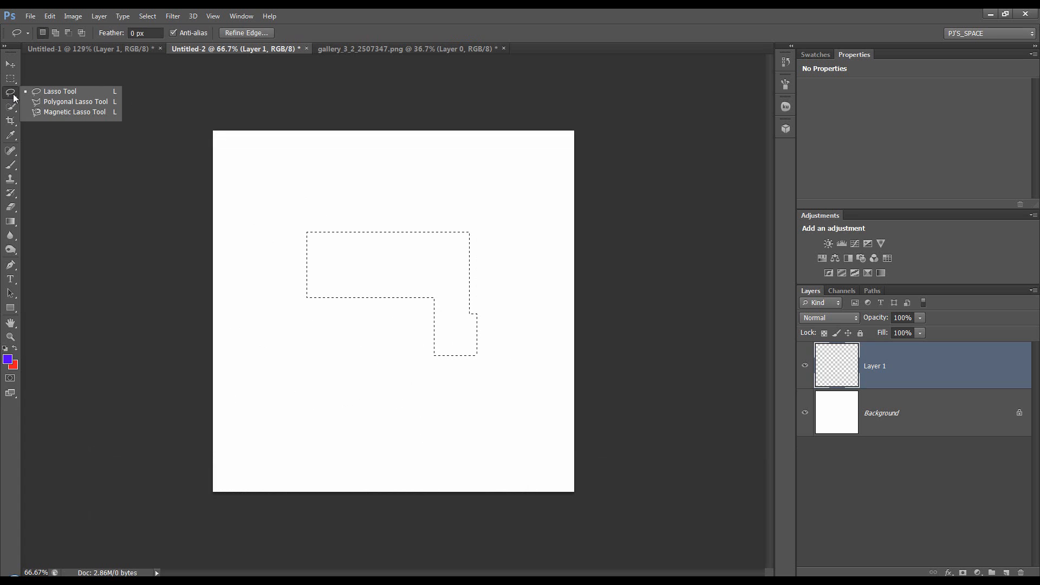
left_click(41, 93)
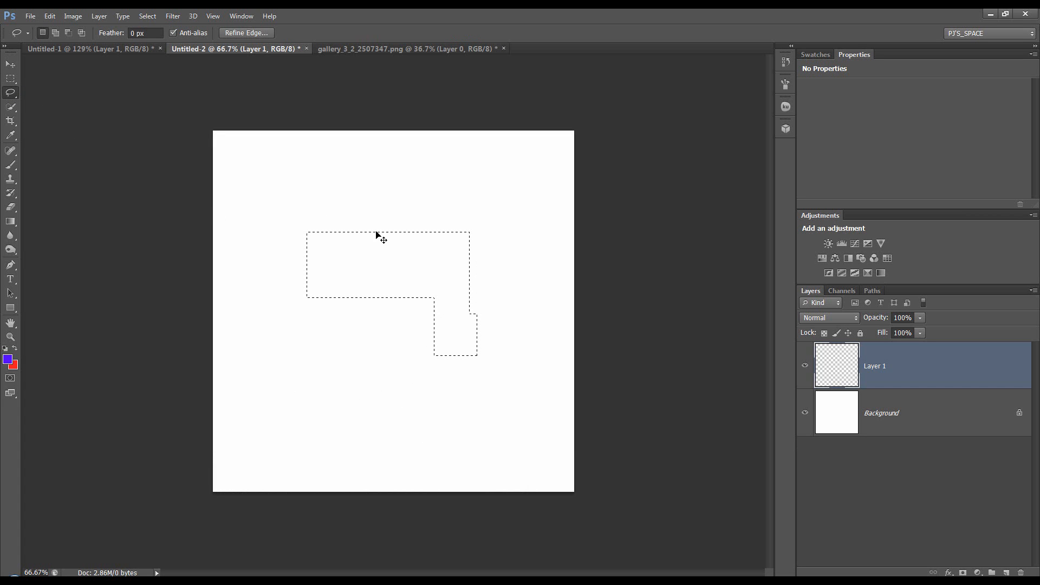
key("ctrl+d")
mouse_move(362, 216)
left_mouse_down()
mouse_move(303, 279)
mouse_move(309, 325)
mouse_move(340, 364)
mouse_move(433, 357)
mouse_move(445, 338)
mouse_move(448, 251)
mouse_move(410, 209)
mouse_move(353, 195)
mouse_move(364, 217)
left_mouse_up()
left_click(322, 249)
Draw a closed four-sided selection around the canvas centre with the Polygonal Lasso tool
left_click(9, 95)
left_click(44, 101)
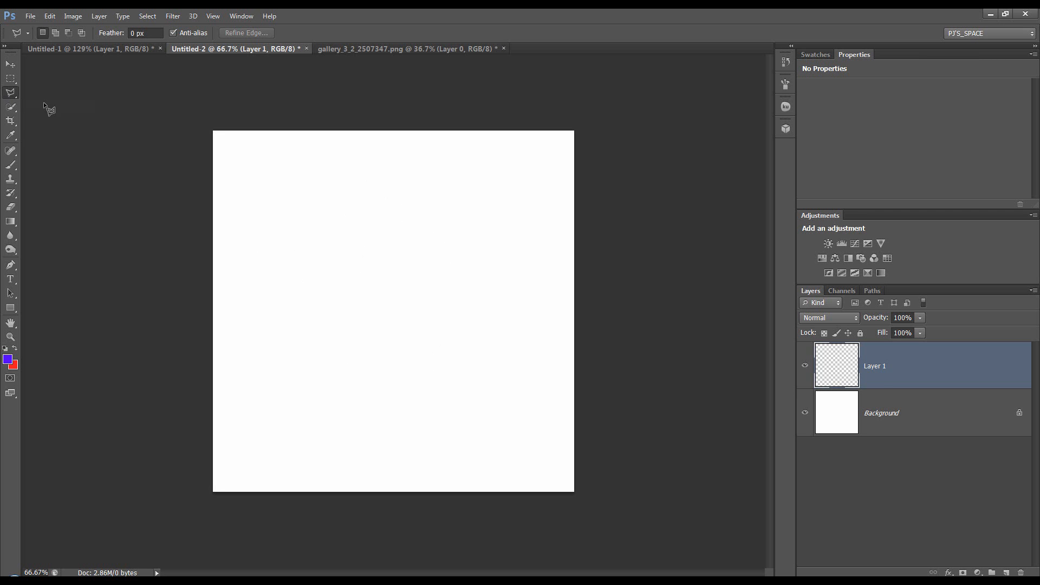
left_click(325, 213)
left_click(268, 322)
left_click(411, 350)
left_click(428, 207)
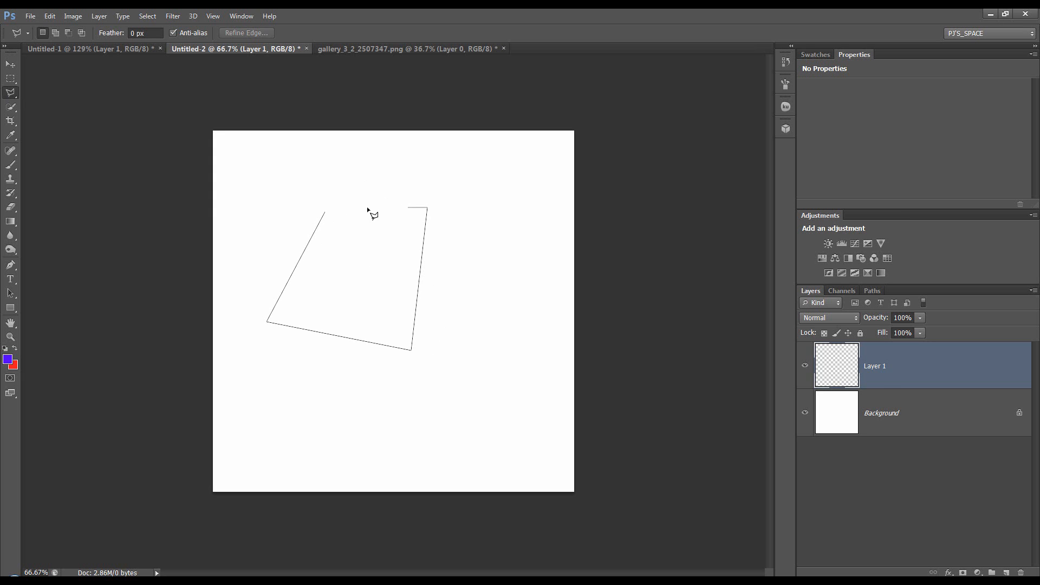
left_click(325, 212)
left_click(464, 281)
left_click(464, 288)
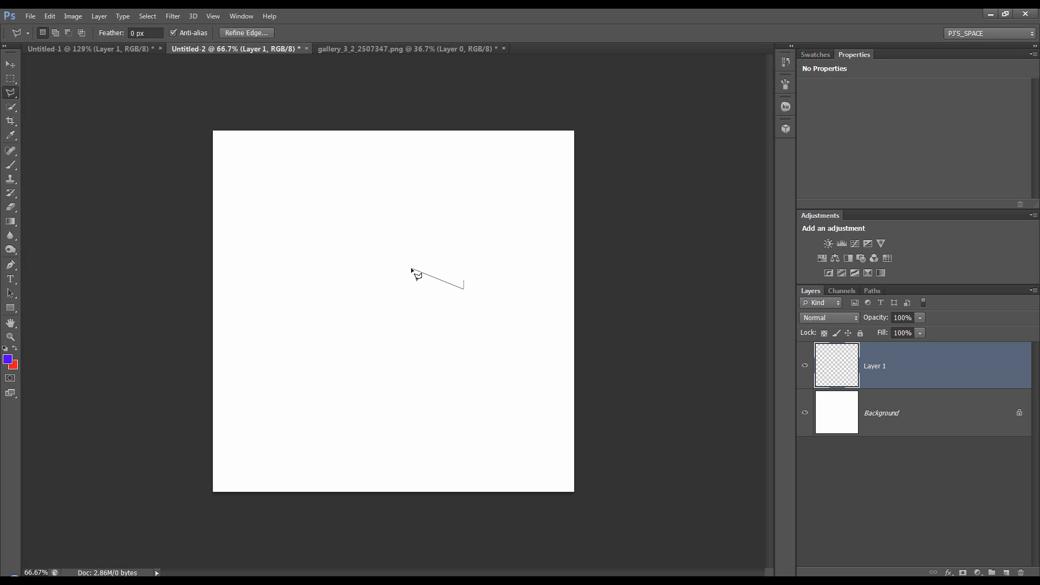
mouse_move(412, 269)
left_mouse_down()
mouse_move(395, 299)
mouse_move(366, 298)
mouse_move(373, 252)
mouse_move(402, 238)
mouse_move(428, 245)
mouse_move(450, 213)
mouse_move(441, 177)
mouse_move(401, 175)
mouse_move(369, 208)
mouse_move(295, 215)
mouse_move(275, 256)
mouse_move(298, 285)
mouse_move(307, 330)
mouse_move(334, 344)
mouse_move(383, 331)
mouse_move(382, 360)
mouse_move(393, 367)
mouse_move(422, 342)
left_mouse_up()
key("Escape")
Fill a rectangular marquee around the canvas centre on Layer 1 with the blue foreground colour, and deselect
right_click(11, 93)
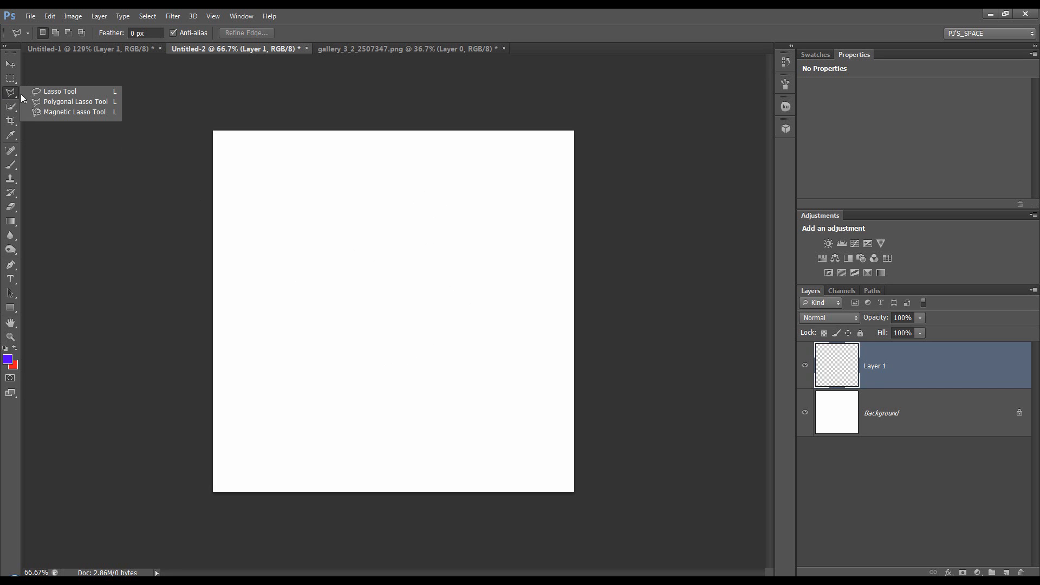
left_click(48, 111)
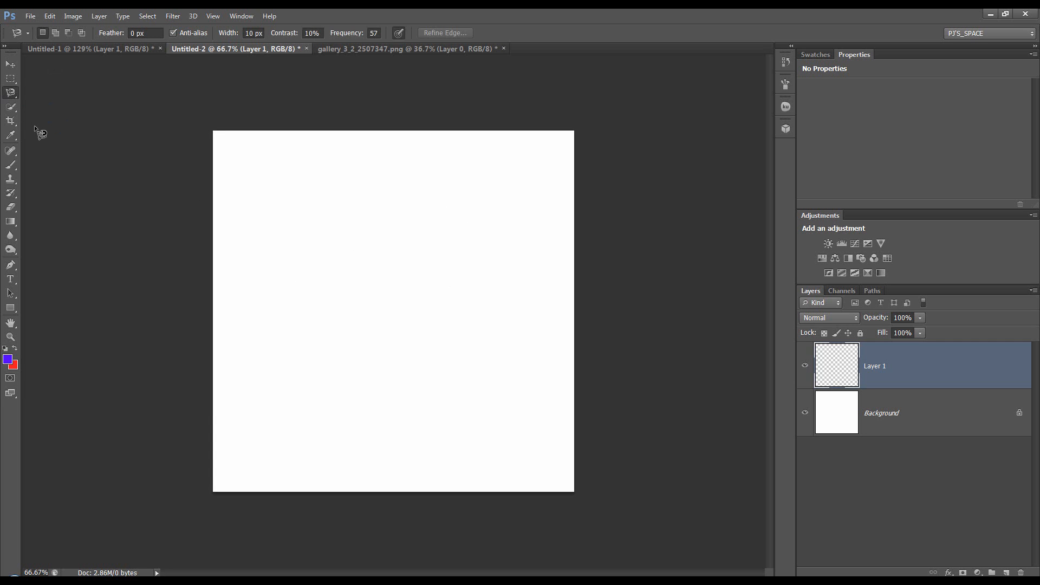
left_click(10, 79)
left_click_drag(295, 233, 469, 356)
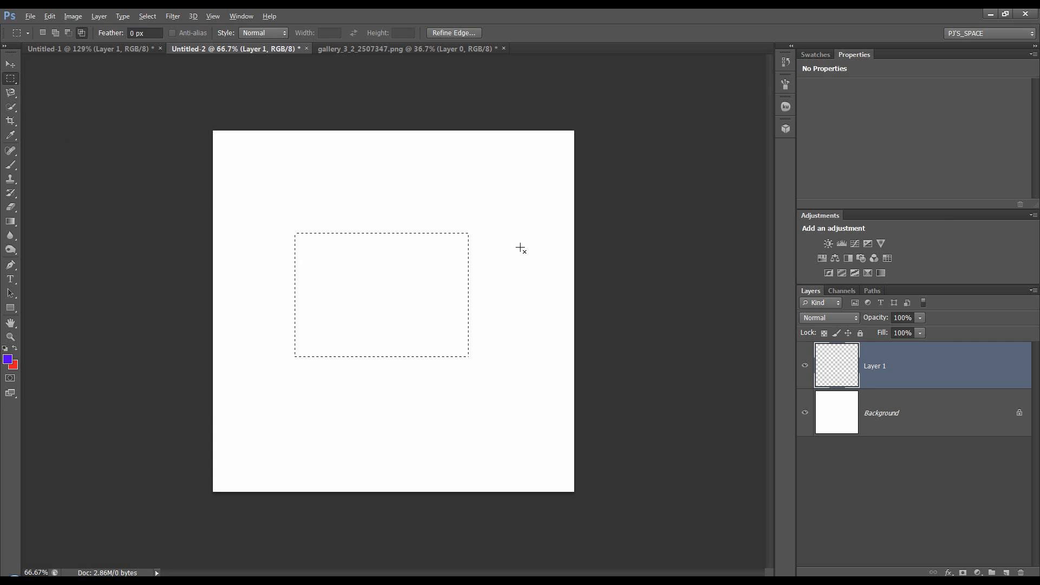
key("alt+BackSpace")
key("ctrl+d")
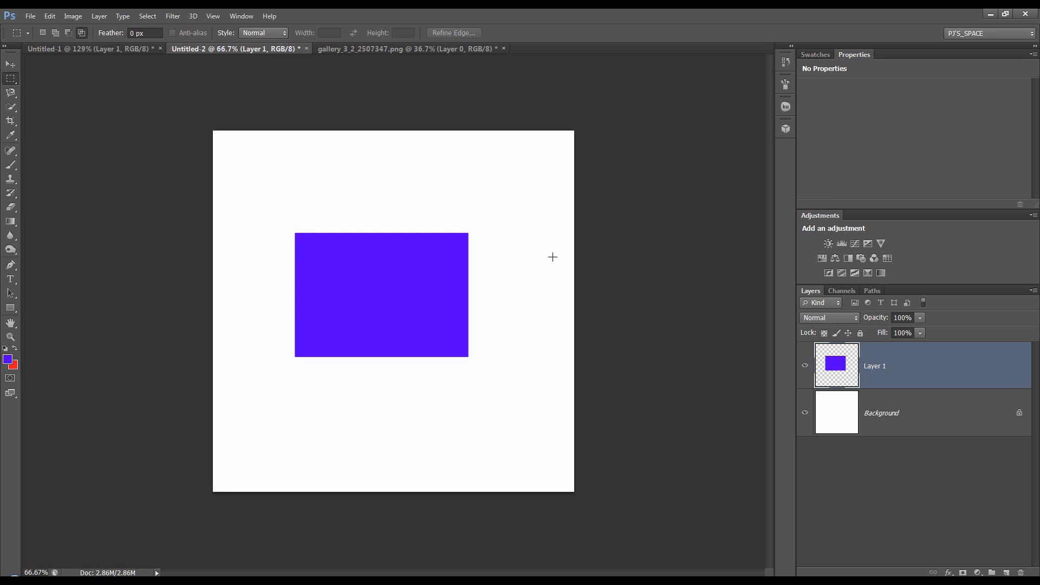
Set the Magnetic Lasso frequency to 10 and trace a selection around the edges of the blue rectangle
left_click(12, 96)
left_click(65, 113)
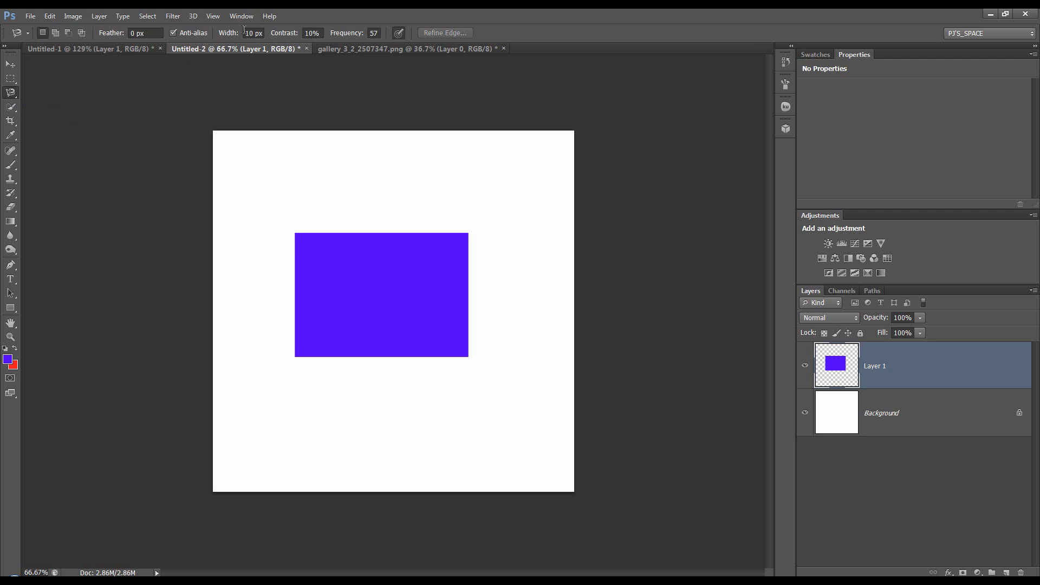
left_click(379, 33)
key("Return")
left_click(297, 233)
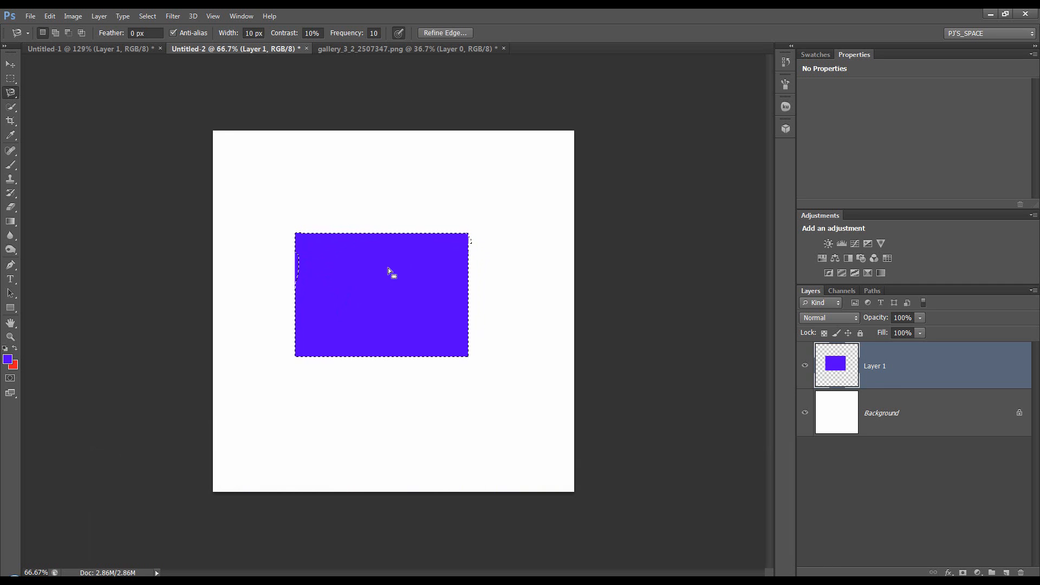
Select the blue rectangle on Layer 1 with the Magic Wand tool
left_click(13, 106)
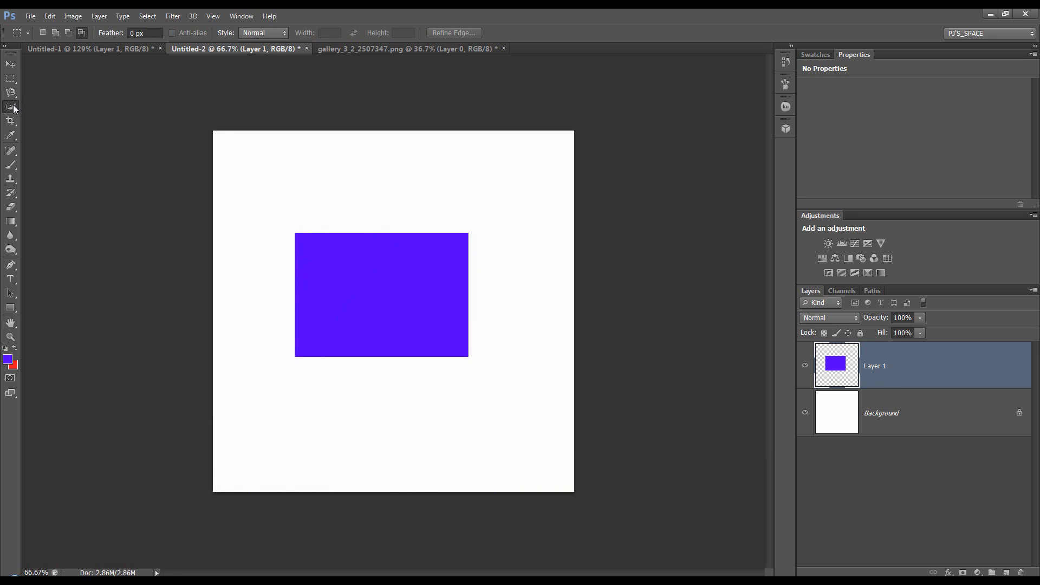
left_click(43, 116)
left_click(351, 305)
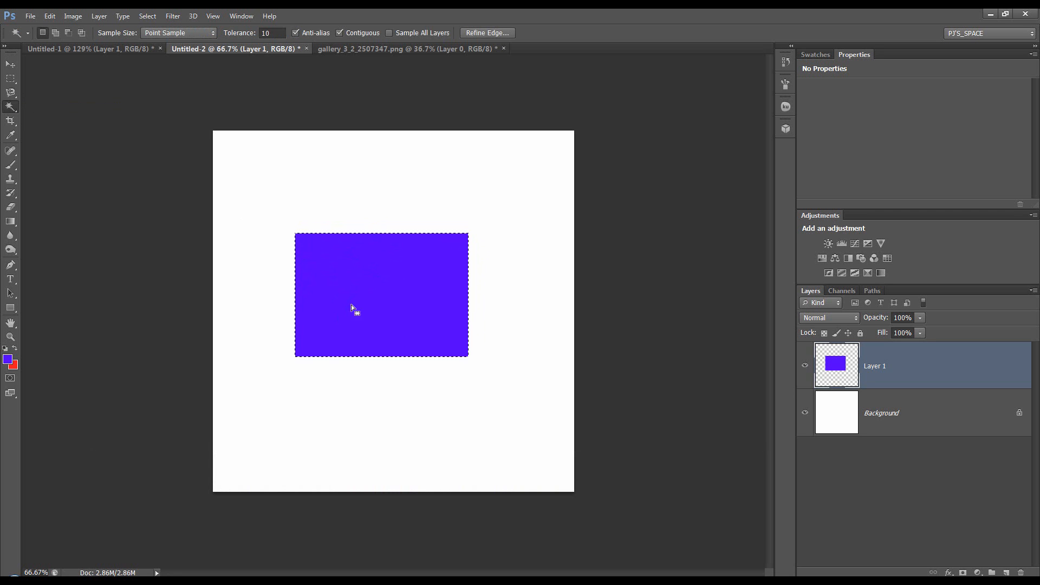
Expand the selection around the blue rectangle by 30 pixels
left_click(146, 16)
mouse_move(186, 135)
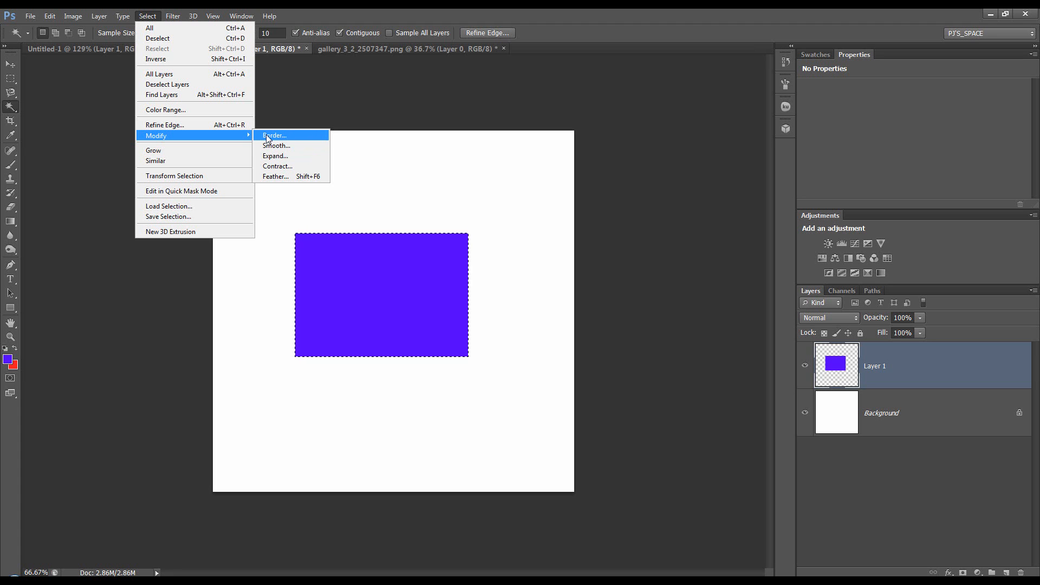
left_click(285, 157)
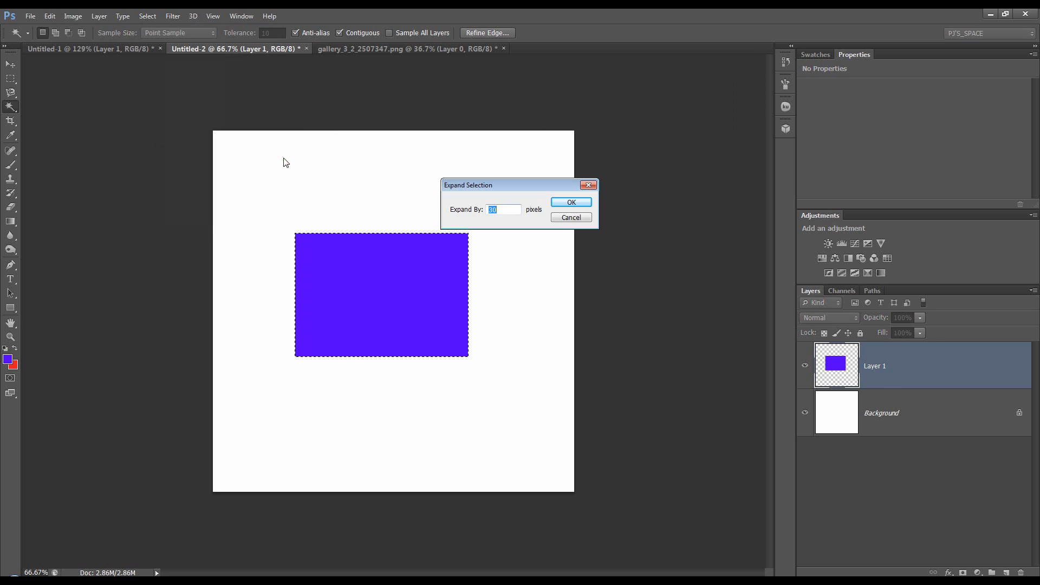
left_click(570, 203)
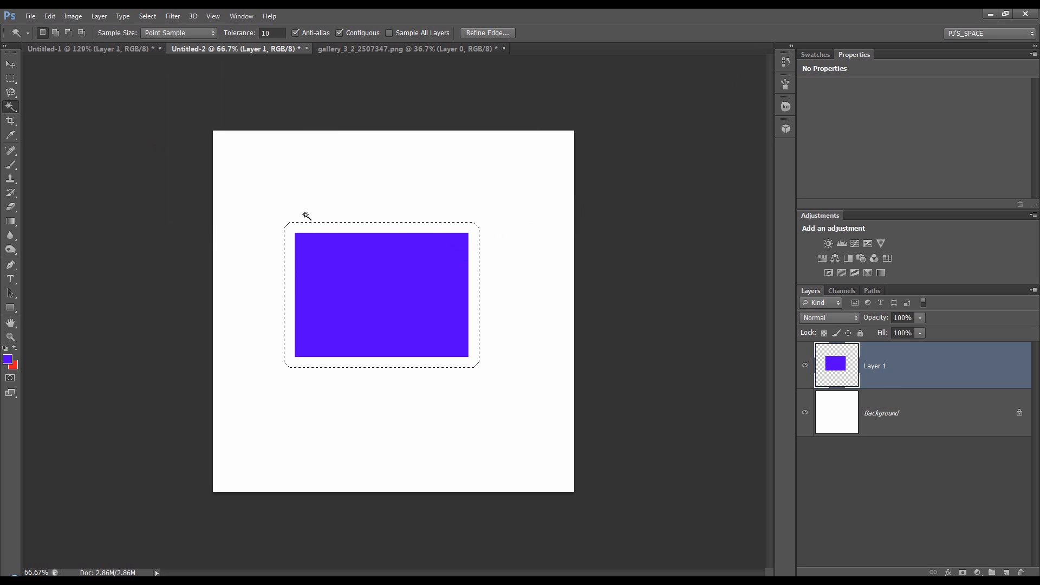
Subtract the empty margin around the blue rectangle from the selection with the Magic Wand, and deselect
key("alt")
left_click(330, 228, "alt")
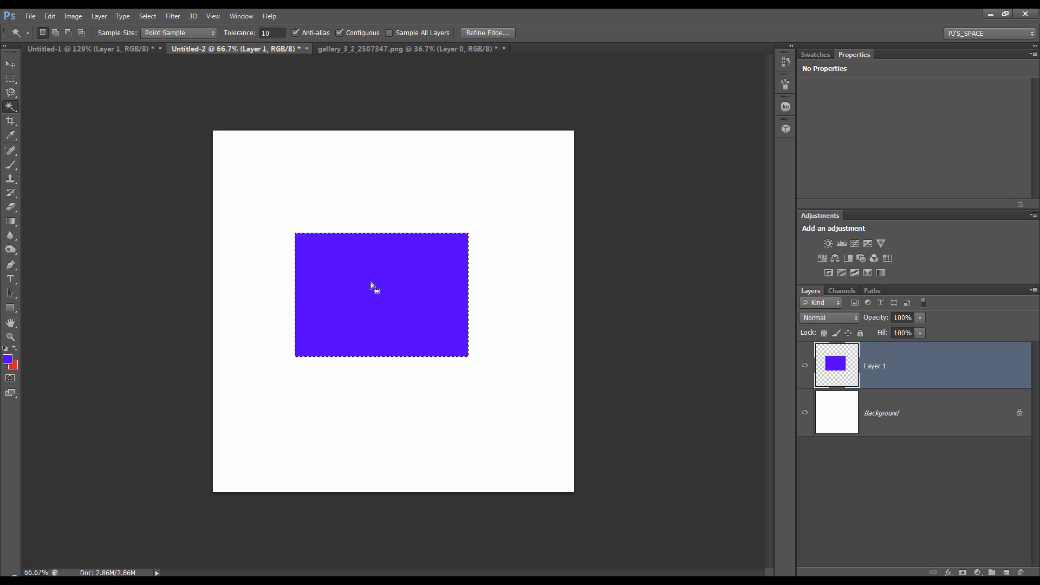
key("m")
left_click(520, 282)
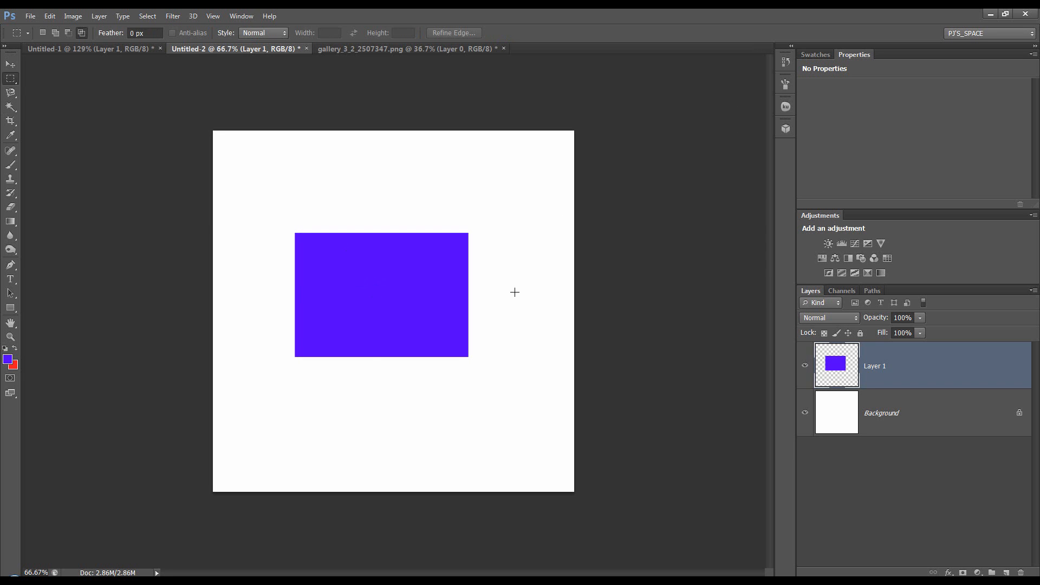
Select the skull in gallery_3_2_2507347.png with the Quick Selection tool, excluding the background and the eye, nose and mouth openings
left_click(480, 49)
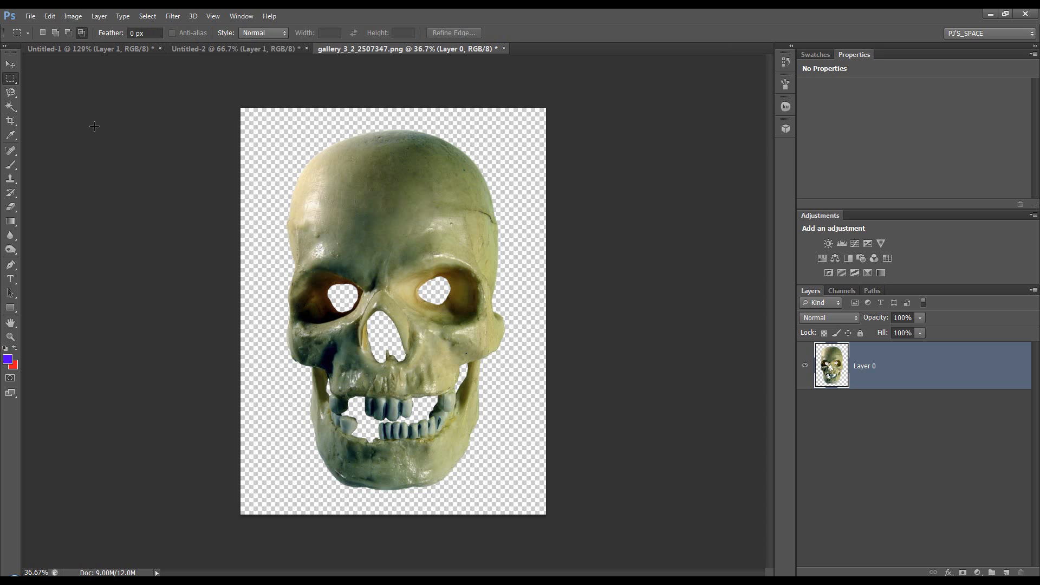
left_click(12, 110)
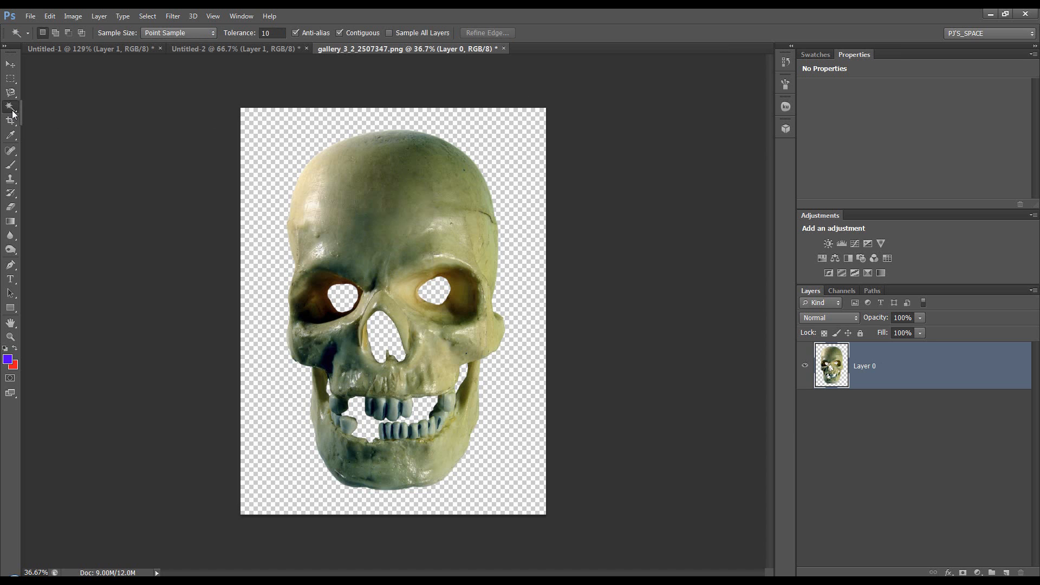
right_click(12, 110)
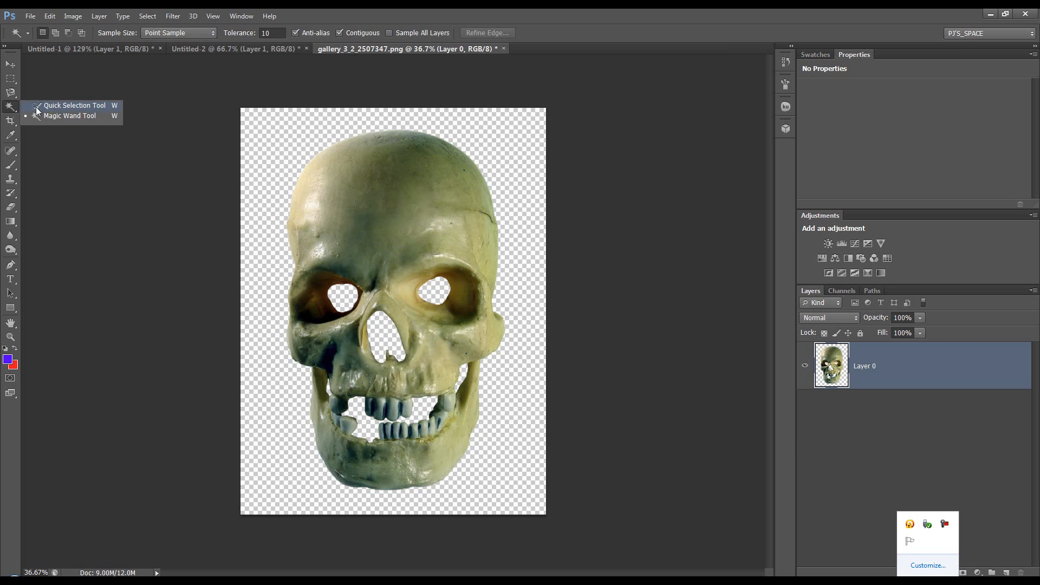
left_click(36, 107)
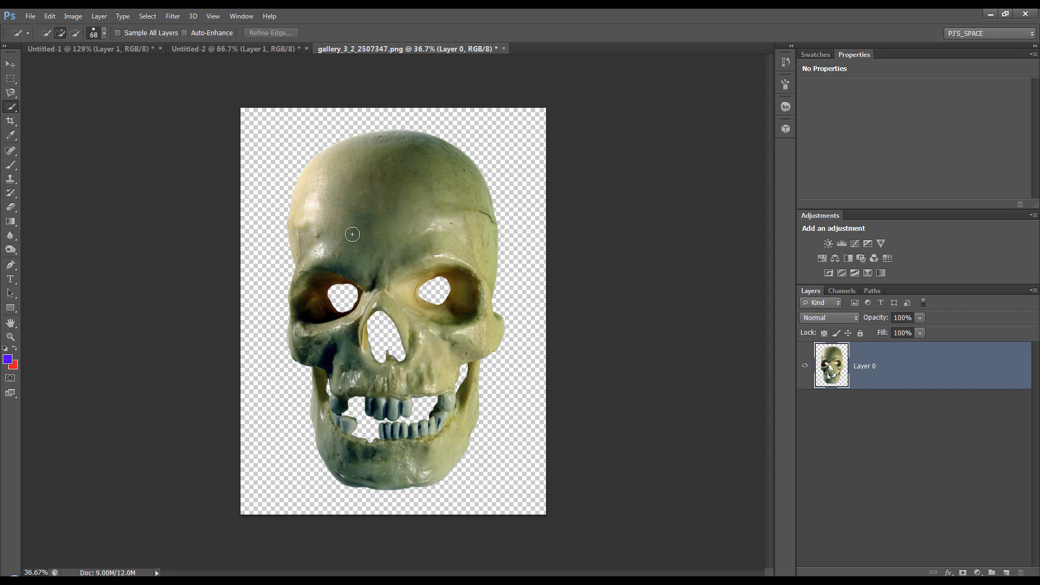
mouse_move(348, 167)
left_mouse_down()
mouse_move(426, 194)
mouse_move(427, 175)
mouse_move(465, 231)
mouse_move(474, 336)
mouse_move(450, 440)
mouse_move(424, 461)
mouse_move(351, 456)
mouse_move(329, 429)
mouse_move(323, 353)
left_mouse_up()
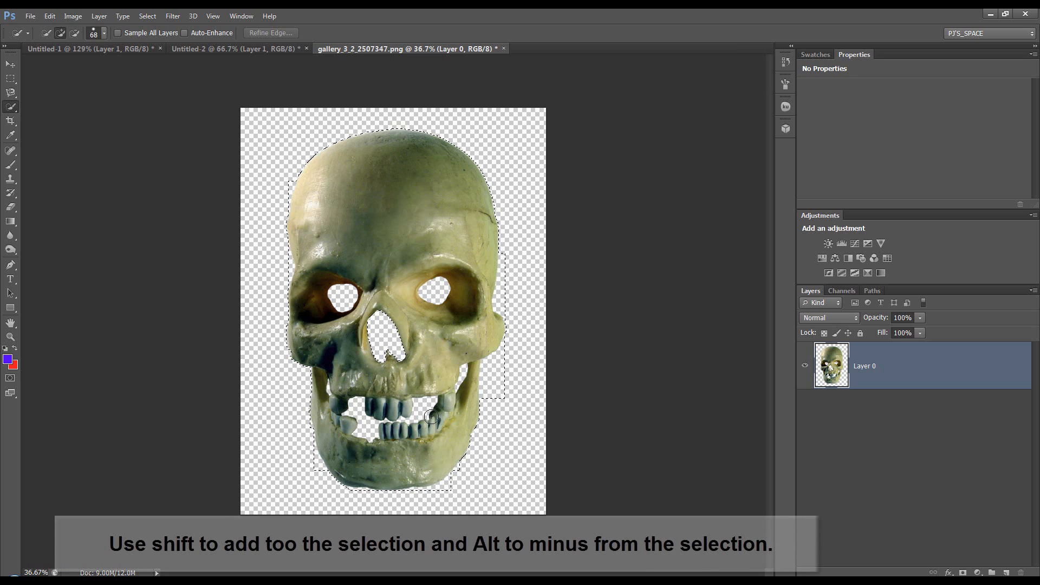
left_click_drag(400, 365, 379, 349)
left_click_drag(378, 265, 376, 266)
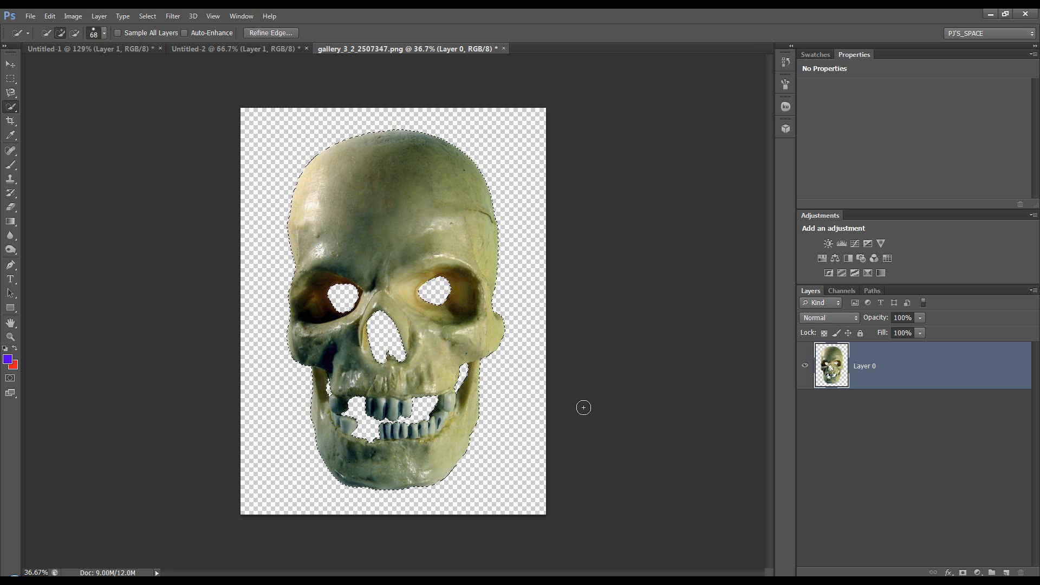
Copy the selected skull to a new layer and fill Layer 0 beneath it with black
key("ctrl+j")
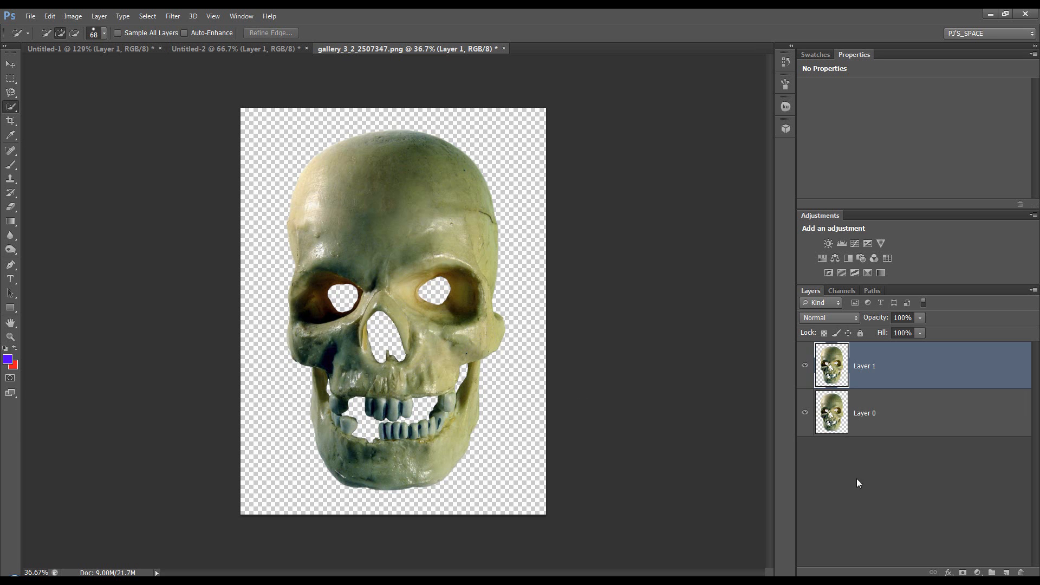
left_click(888, 423)
key("d")
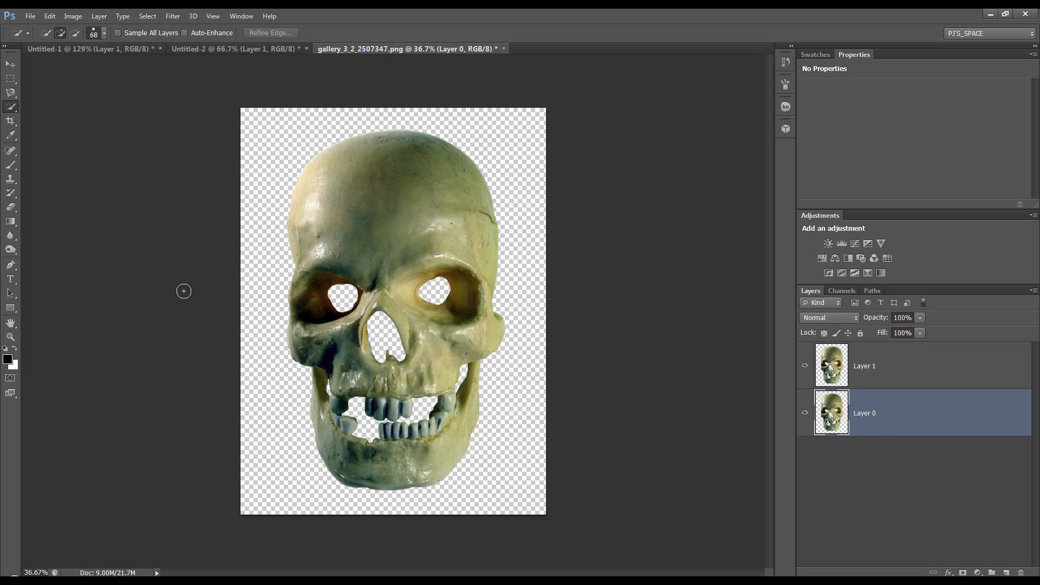
key("alt+BackSpace")
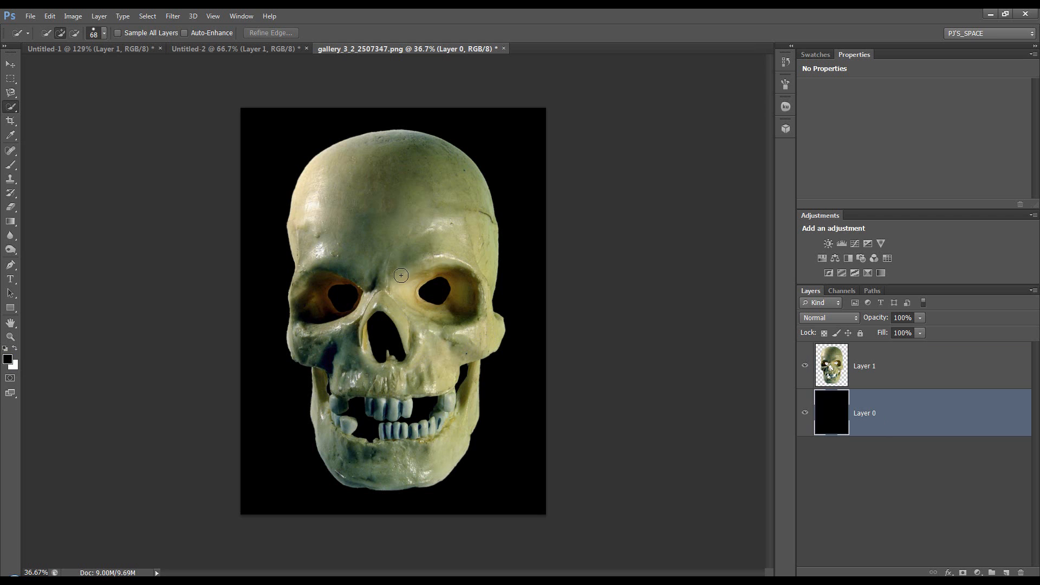
Select the blue rectangle in Untitled-2 using Color Range with its sampled blue and a lower fuzziness
left_click(181, 50)
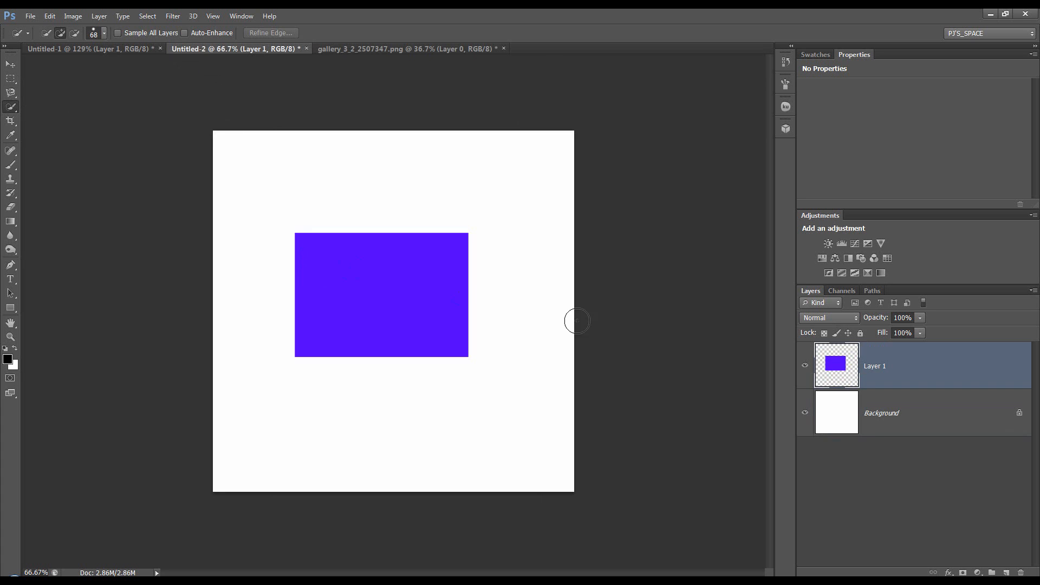
left_click(146, 16)
mouse_move(123, 16)
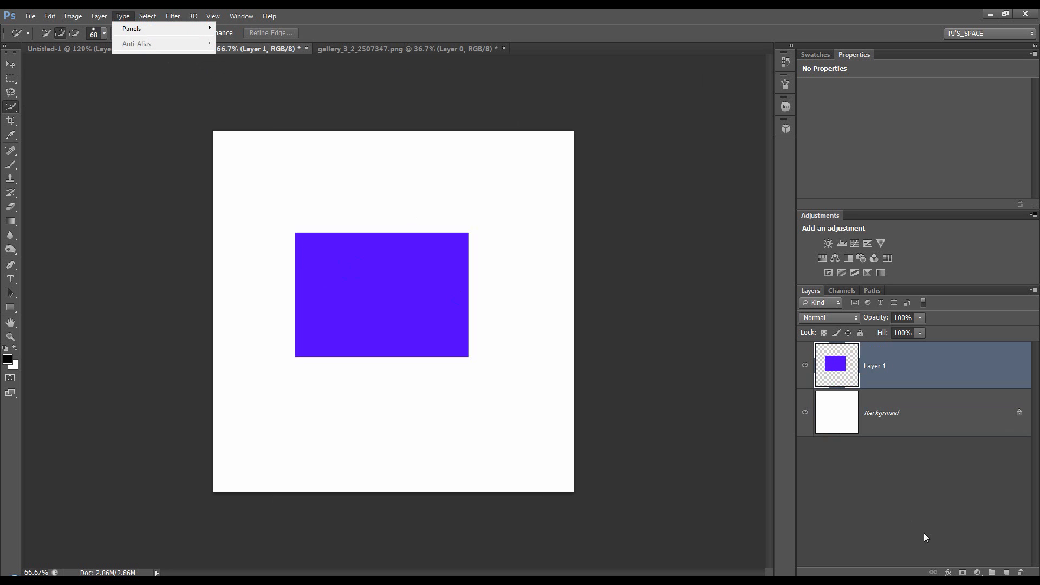
left_click(157, 109)
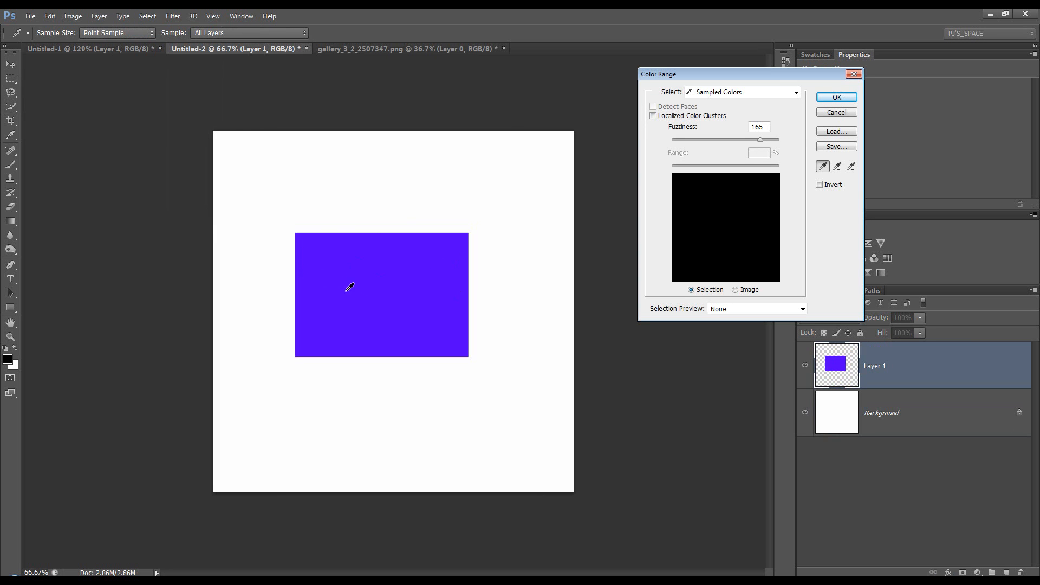
left_click(364, 289)
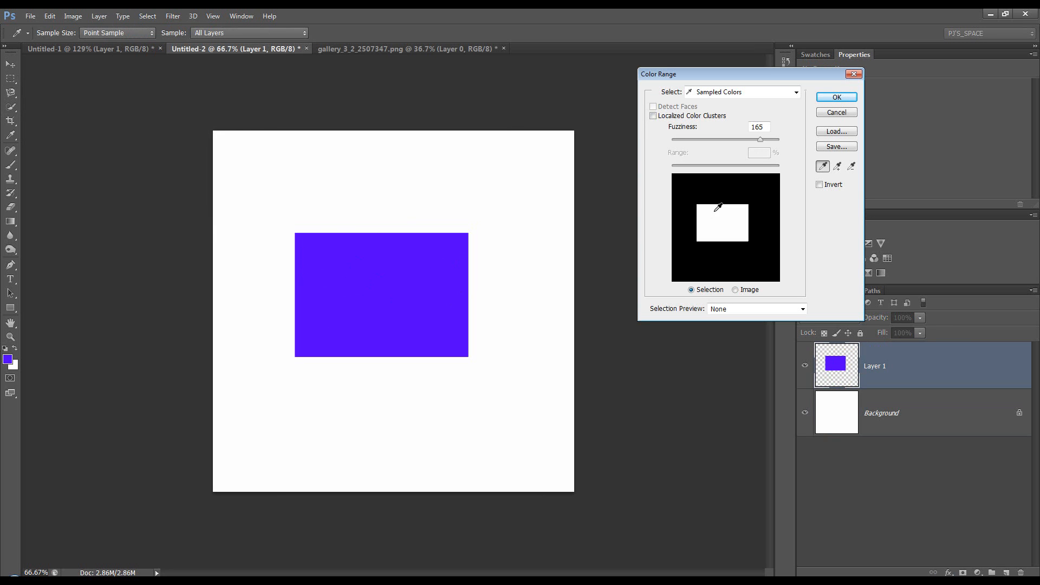
mouse_move(759, 140)
left_mouse_down()
mouse_move(688, 136)
mouse_move(746, 139)
left_mouse_up()
left_click(832, 96)
key("w")
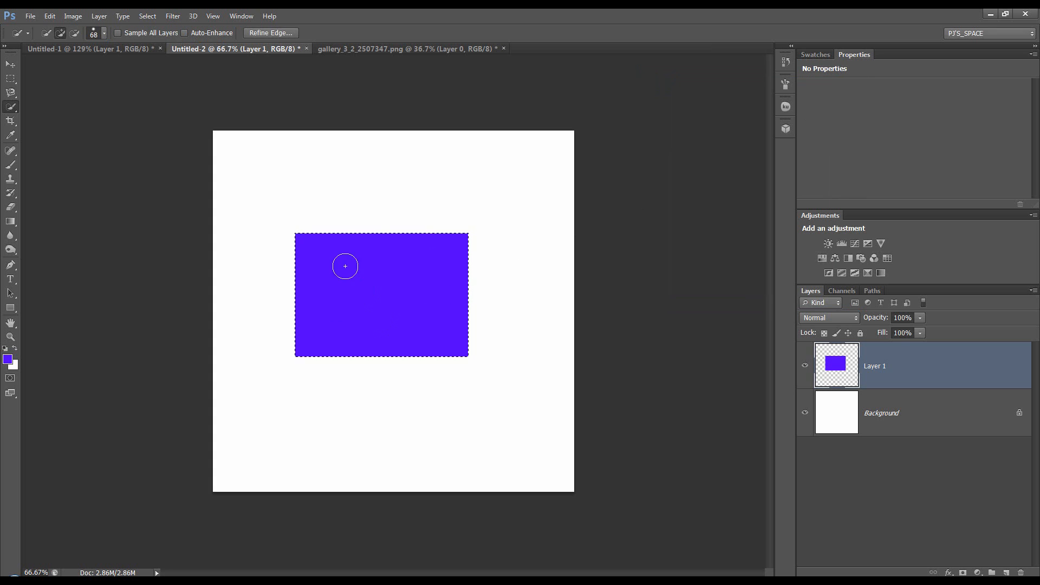
Try a 1 px black outside stroke as a layer style on Layer 1's blue rectangle
scroll(528, 287, "up", 11)
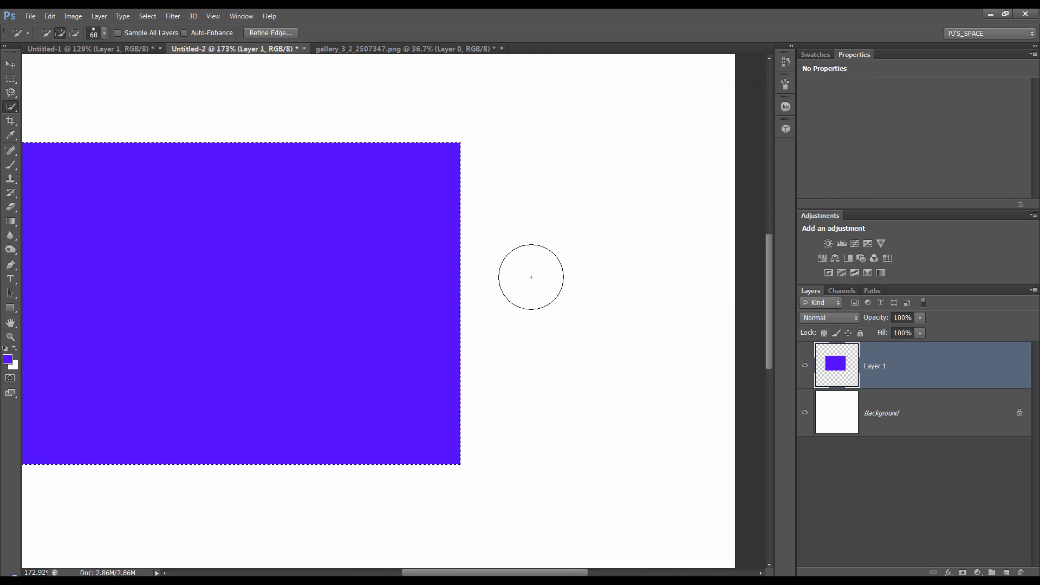
scroll(535, 273, "down", 5)
scroll(535, 271, "down", 3)
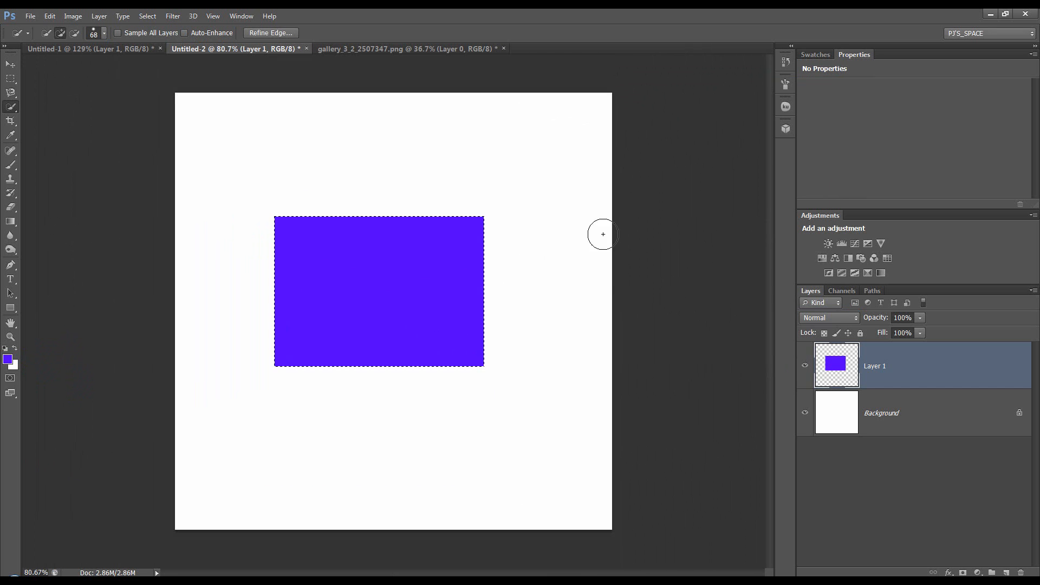
double_click(929, 356)
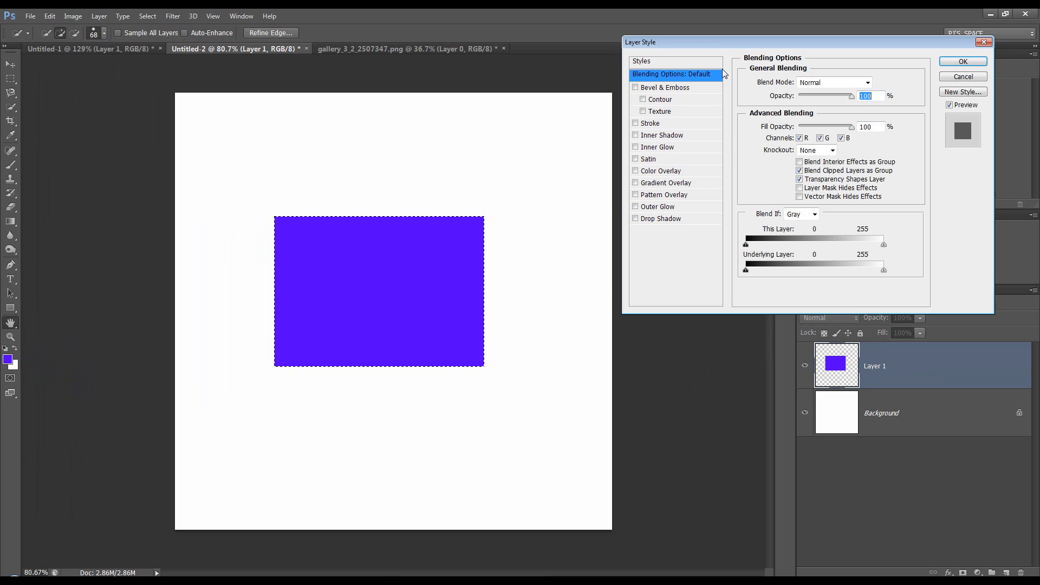
left_click_drag(728, 42, 677, 42)
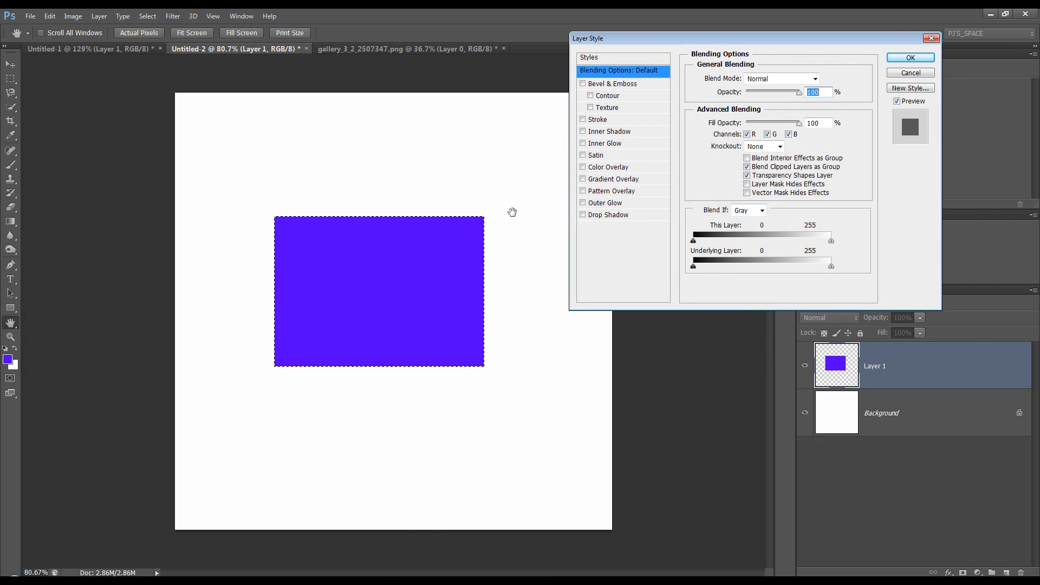
left_click(605, 121)
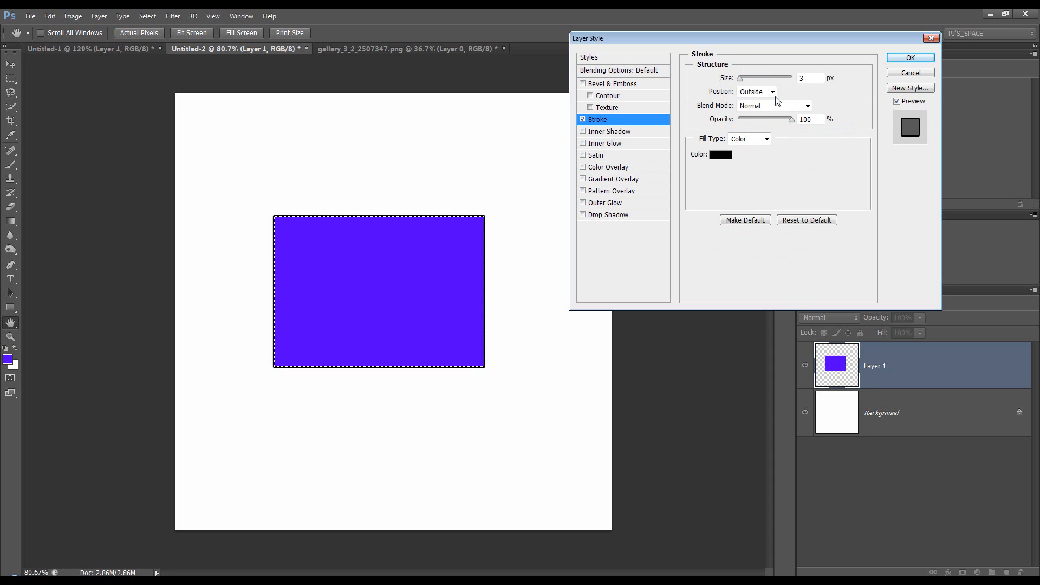
type("1")
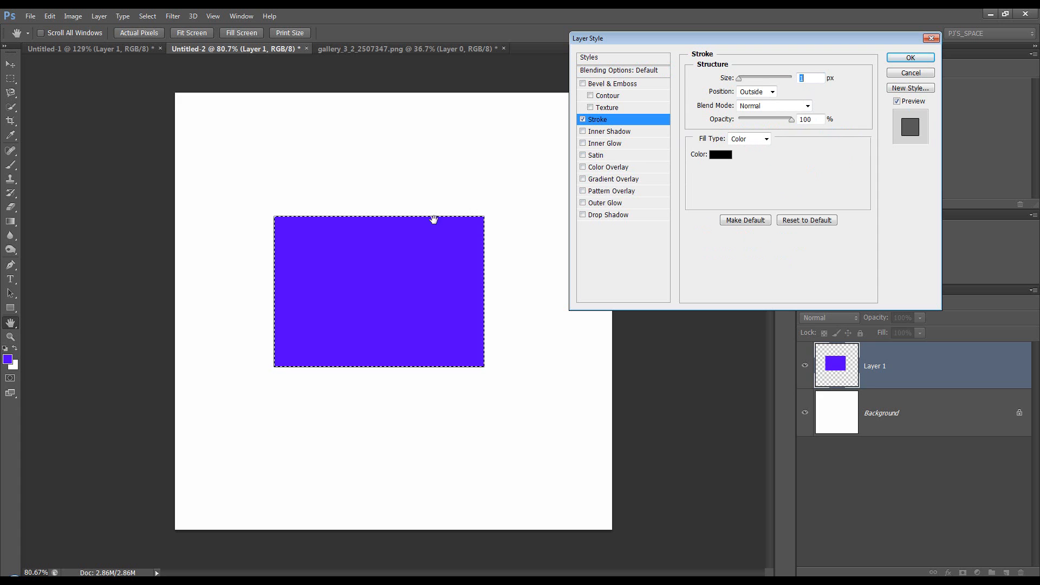
Hide the selection edges to inspect the stroke preview, and discard the layer style changes
left_click(215, 17)
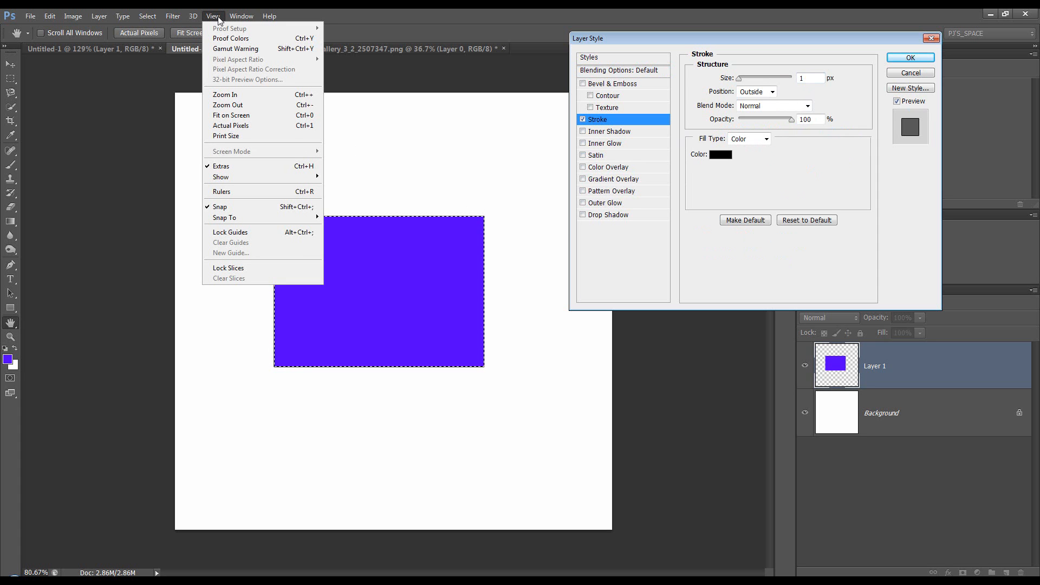
mouse_move(233, 177)
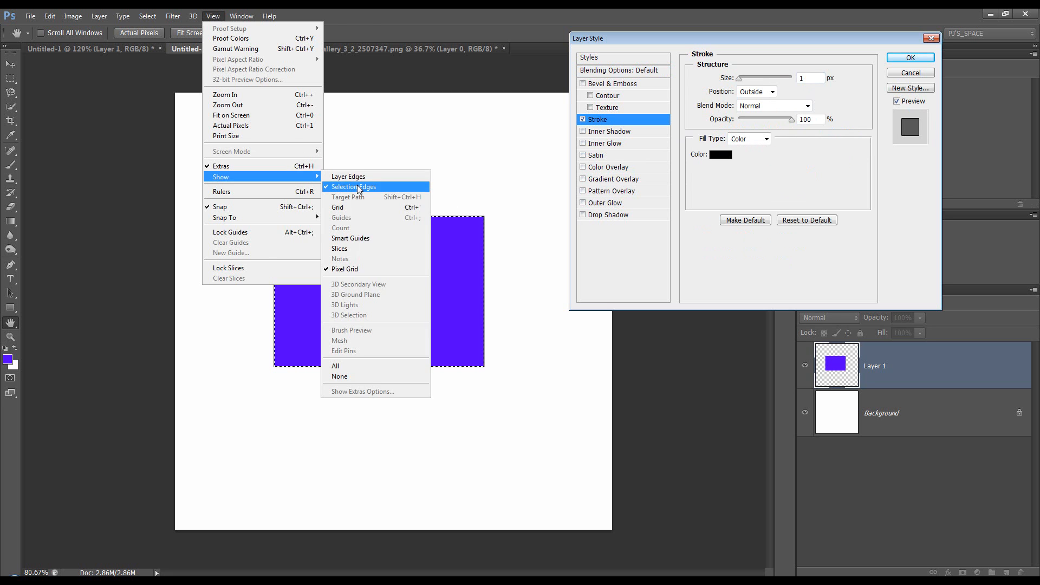
left_click(357, 186)
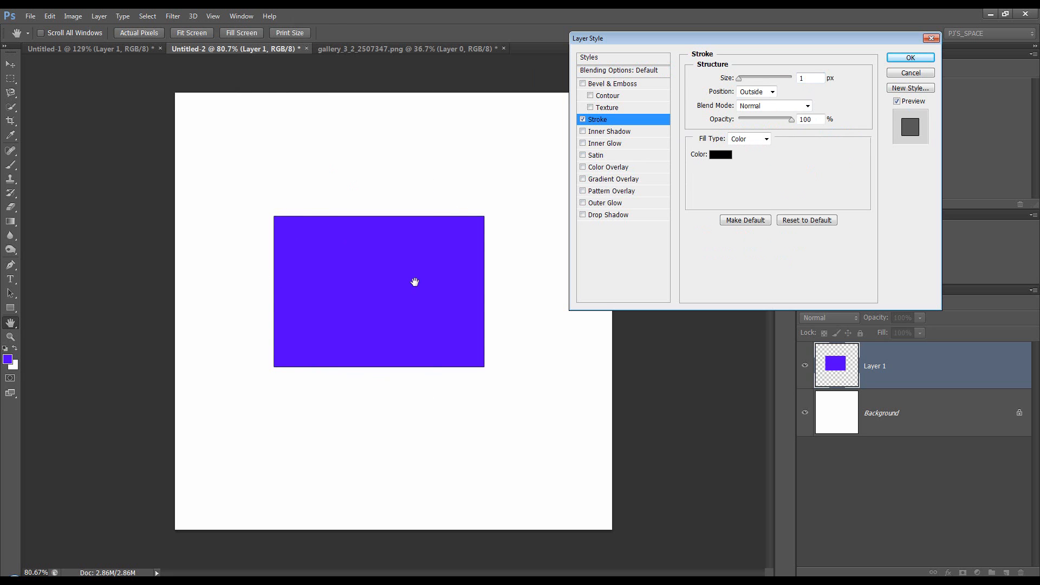
left_click(910, 74)
key("w")
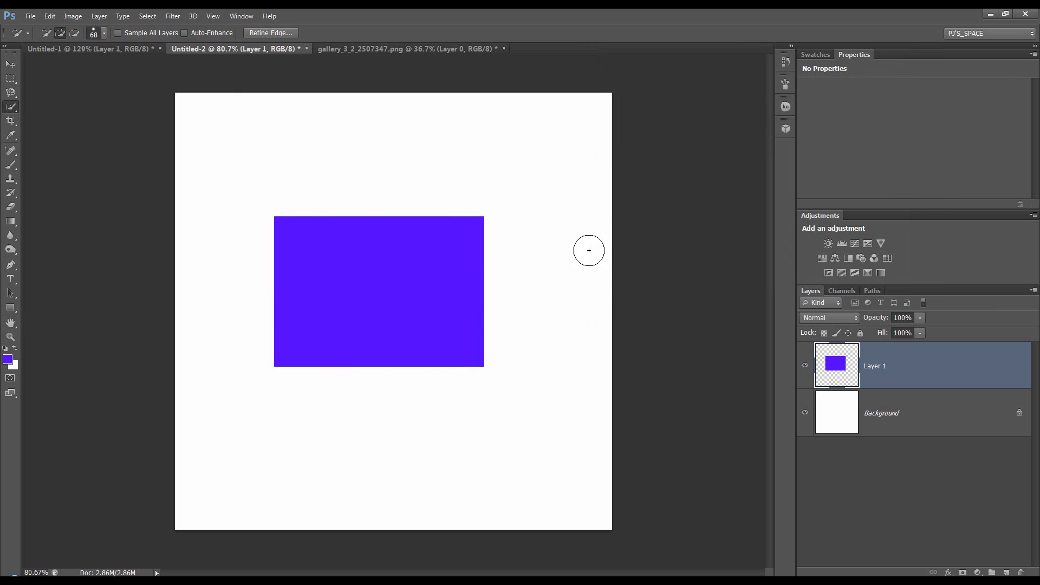
Turn the display of selection edges back on for Untitled-2
left_click(221, 17)
mouse_move(247, 178)
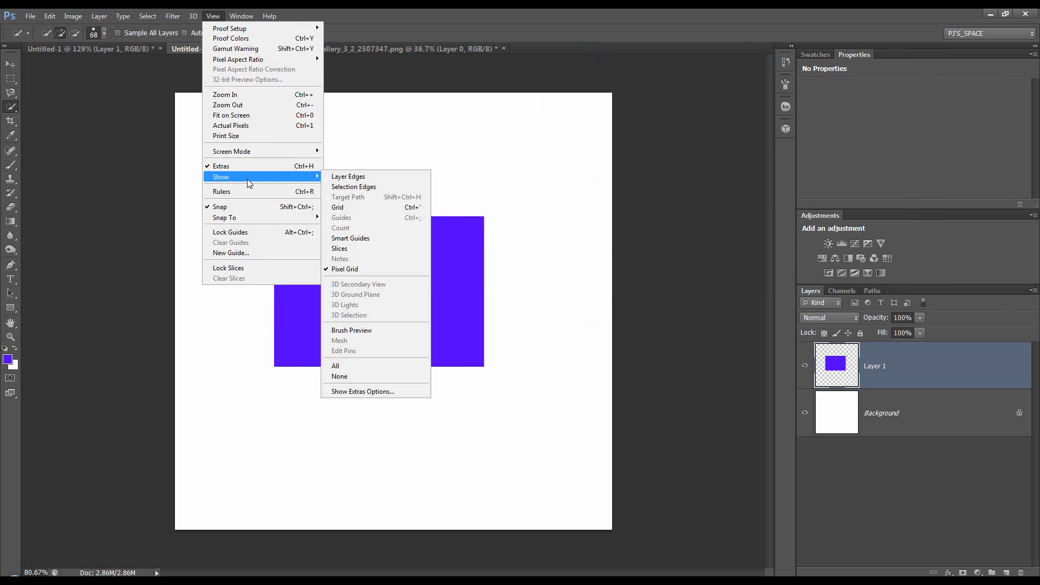
left_click(334, 184)
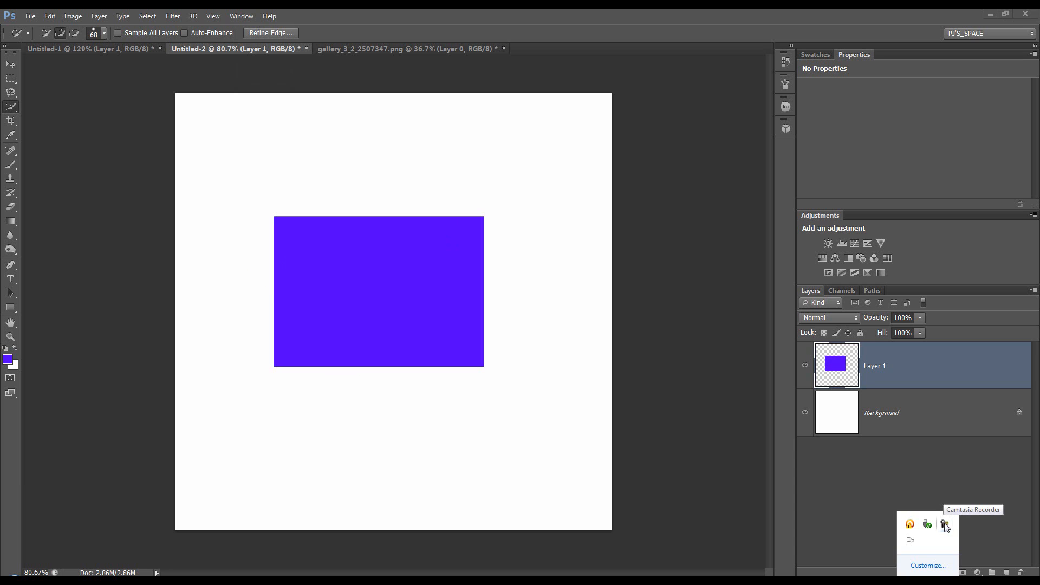
left_click(942, 522)
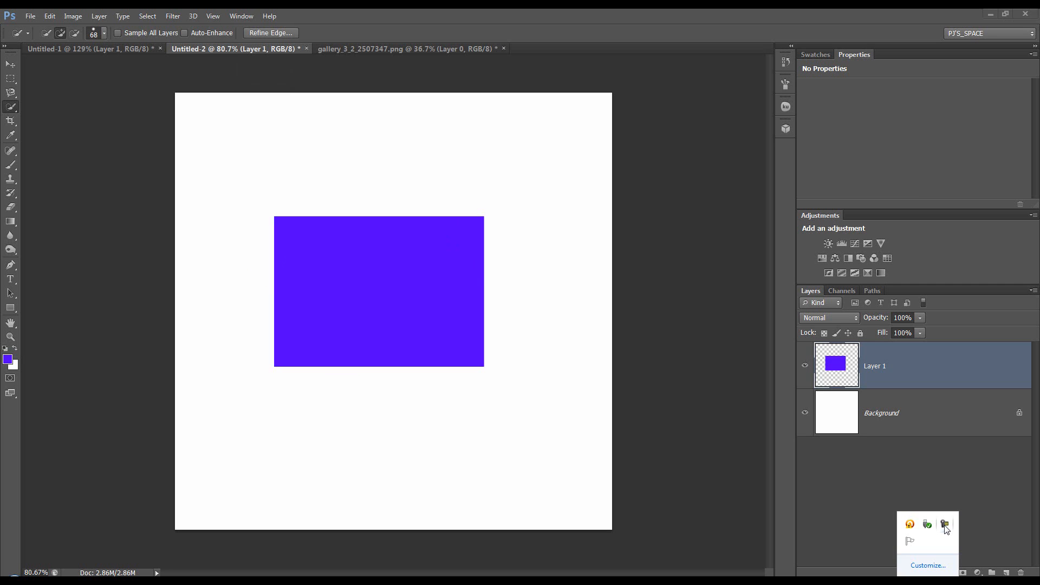
right_click(945, 526)
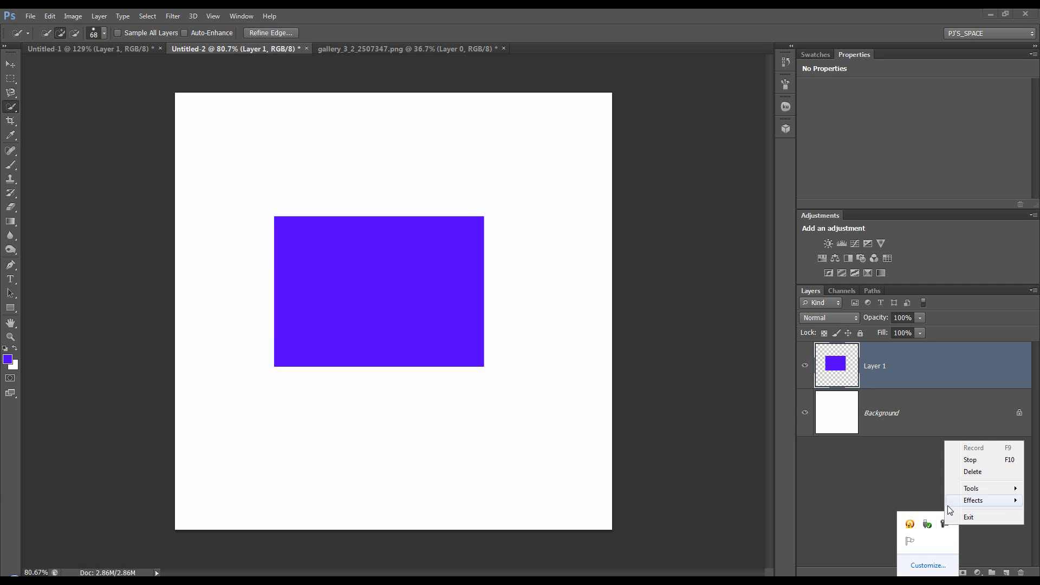